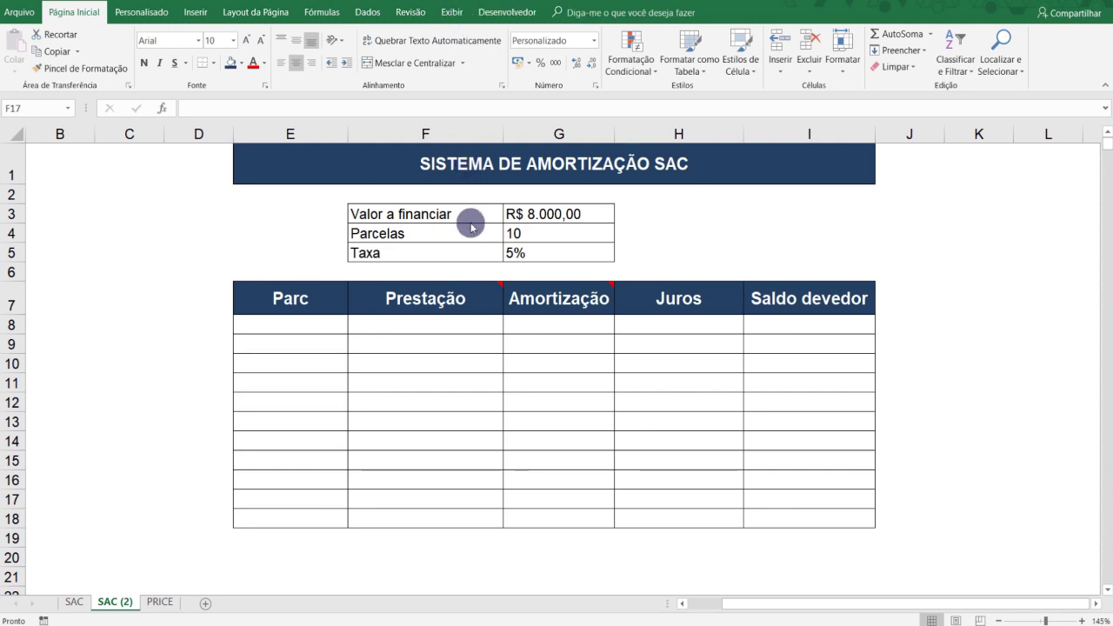
Review the loan input block: financed amount, installment count and interest rate
click(551, 327)
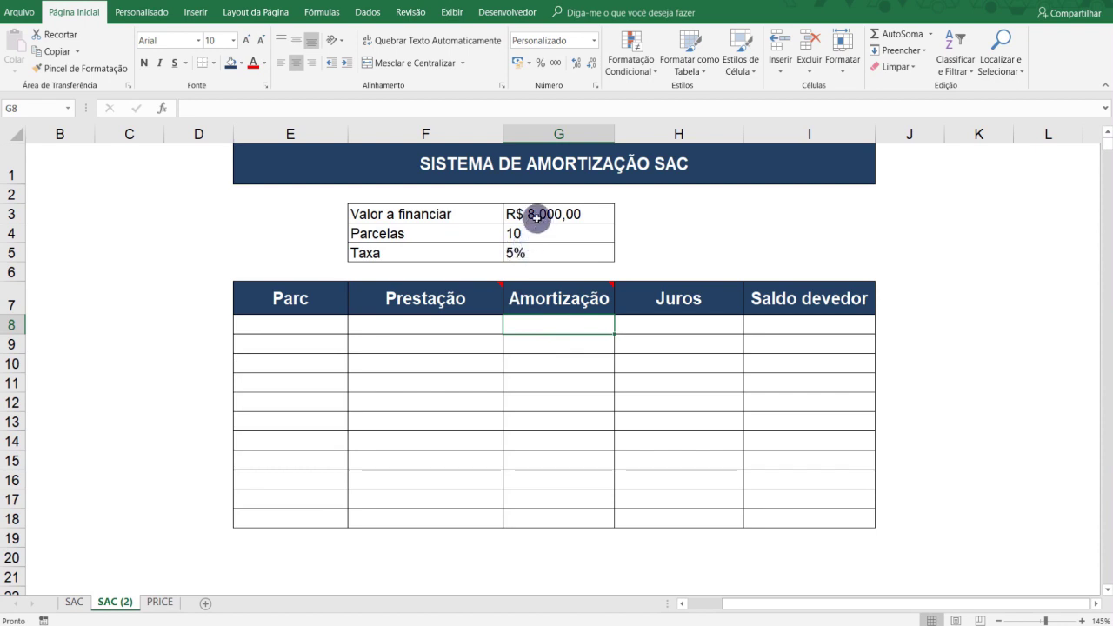
drag(373, 218, 558, 251)
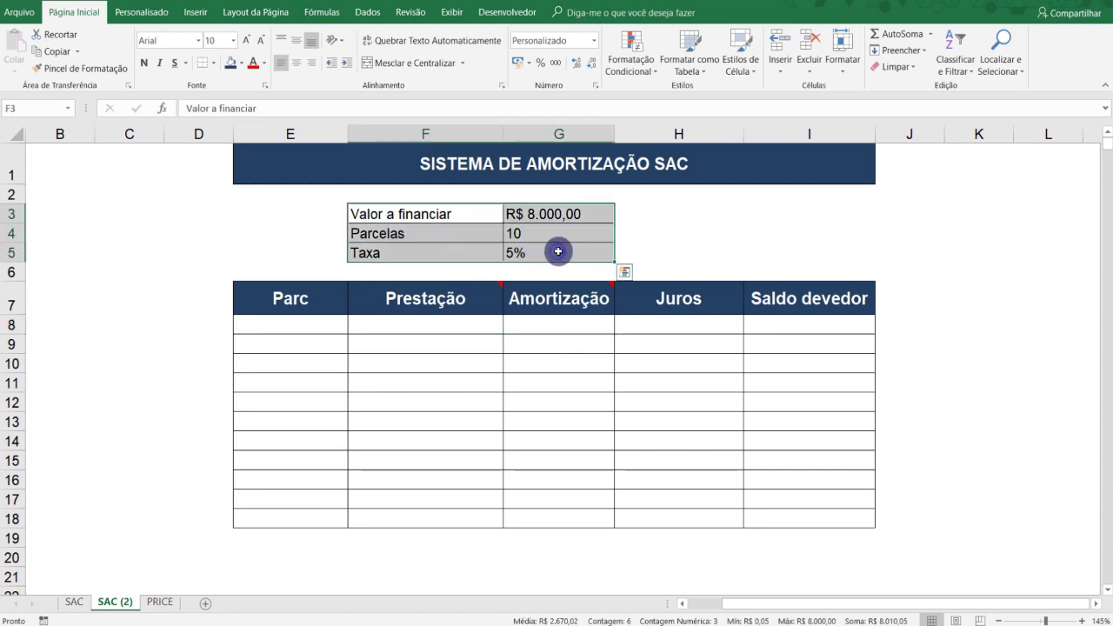
click(678, 232)
click(548, 216)
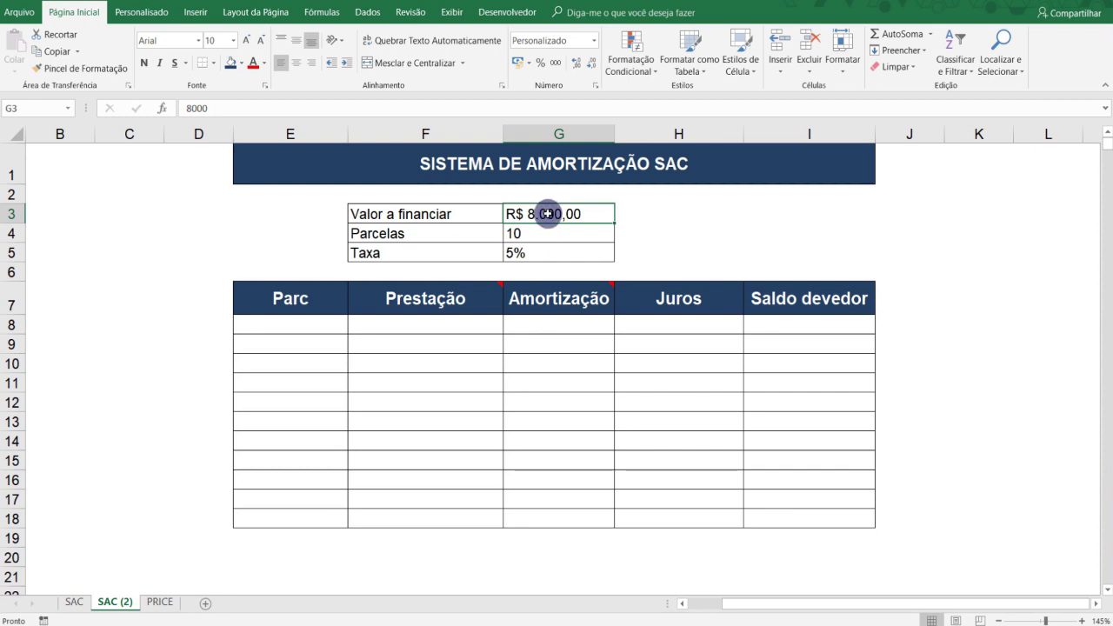
click(527, 233)
click(522, 254)
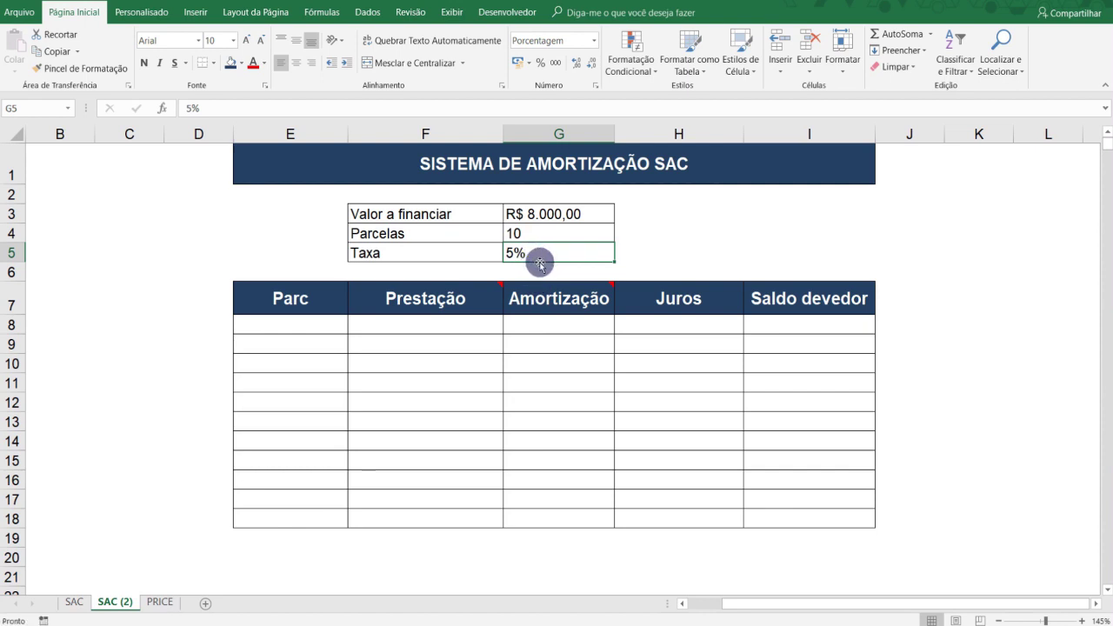
click(545, 362)
click(555, 324)
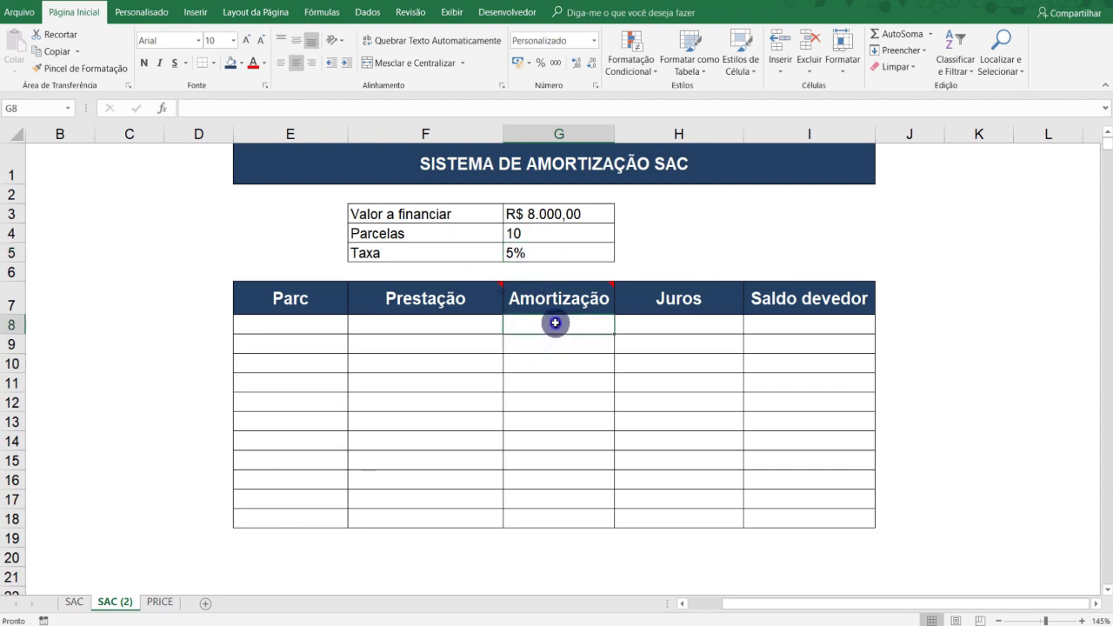
Enter installment numbers 0, 1 and 2 in the first three Parc cells
click(333, 319)
text(1)
key(Return)
text(2 3)
key(Return)
click(335, 322)
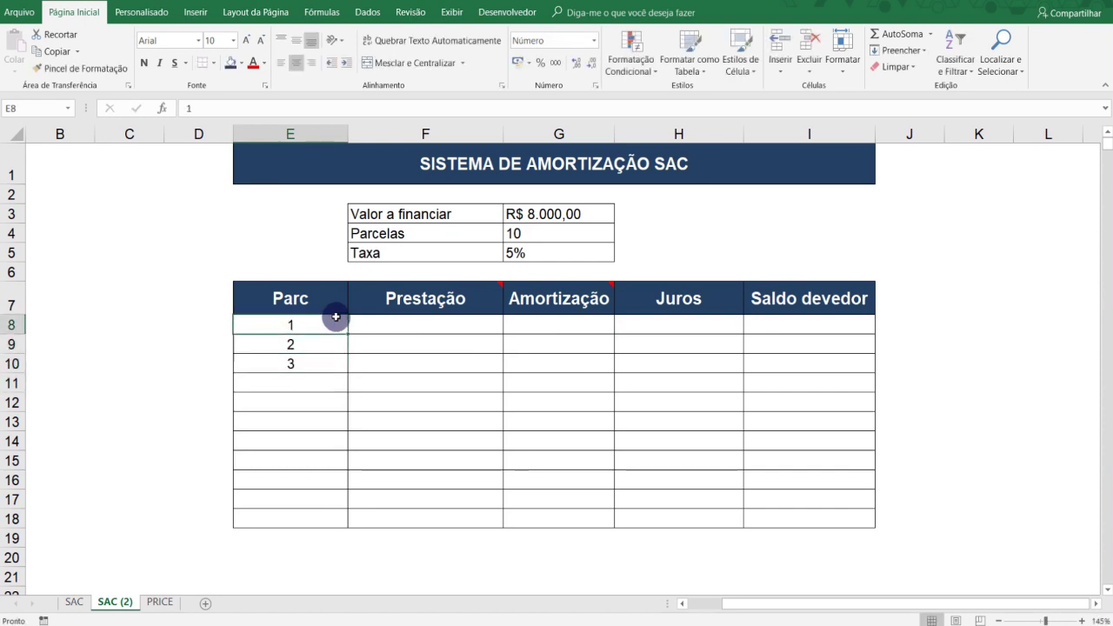
text(0)
key(Return)
text(1)
key(Return)
text(2)
key(Return)
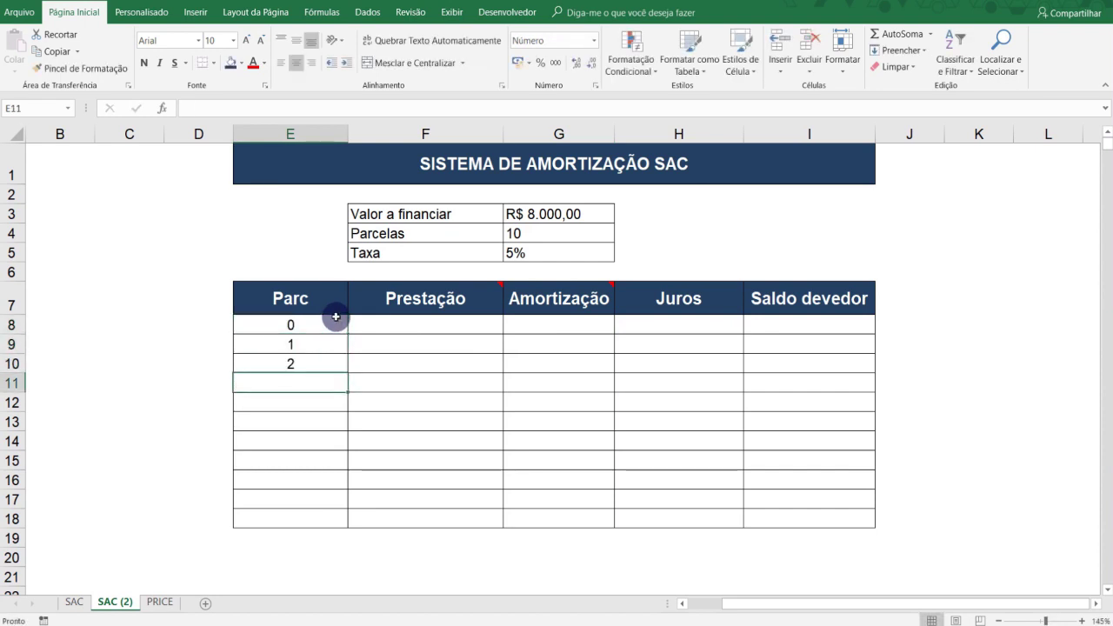
Fill the Parc numbering down to installment 10 in E18
drag(308, 320, 339, 364)
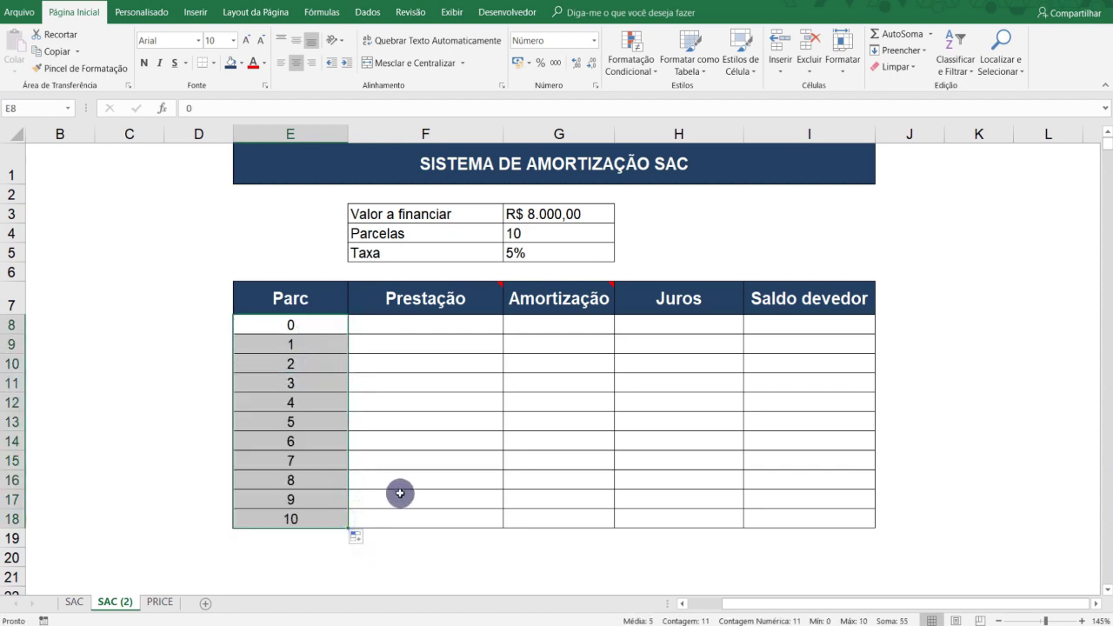
drag(349, 399, 385, 516)
click(421, 404)
Enter 0 as the first Amortização value in G8
click(558, 326)
text(0)
key(Return)
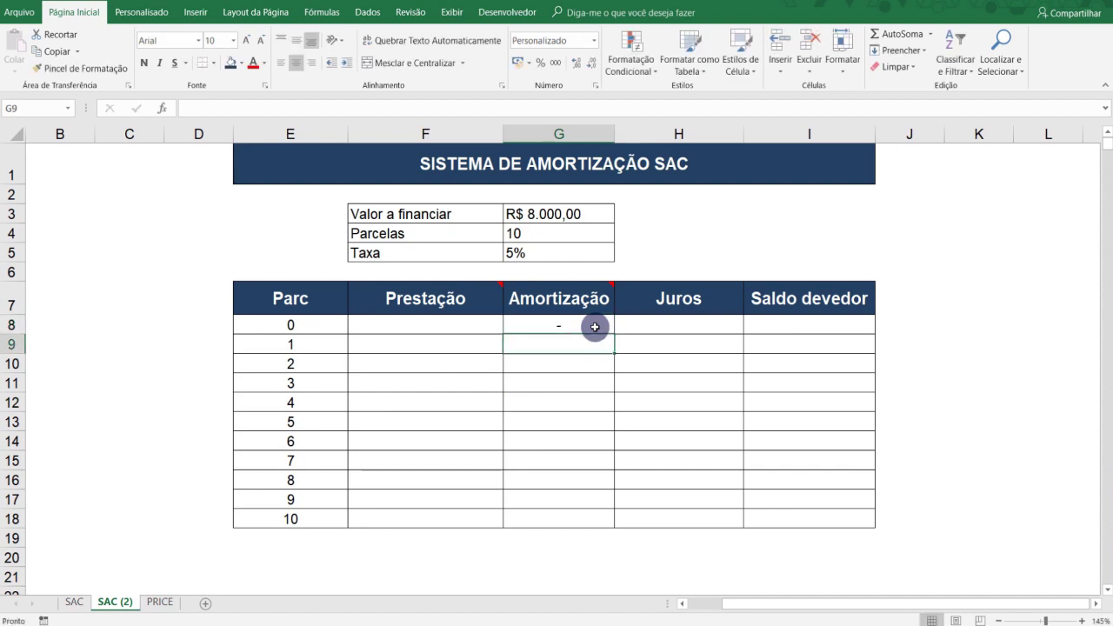
Enter =G3/G4 in G9, financed amount divided by installment count
text(=)
key(Up)
key(Up)
key(Up)
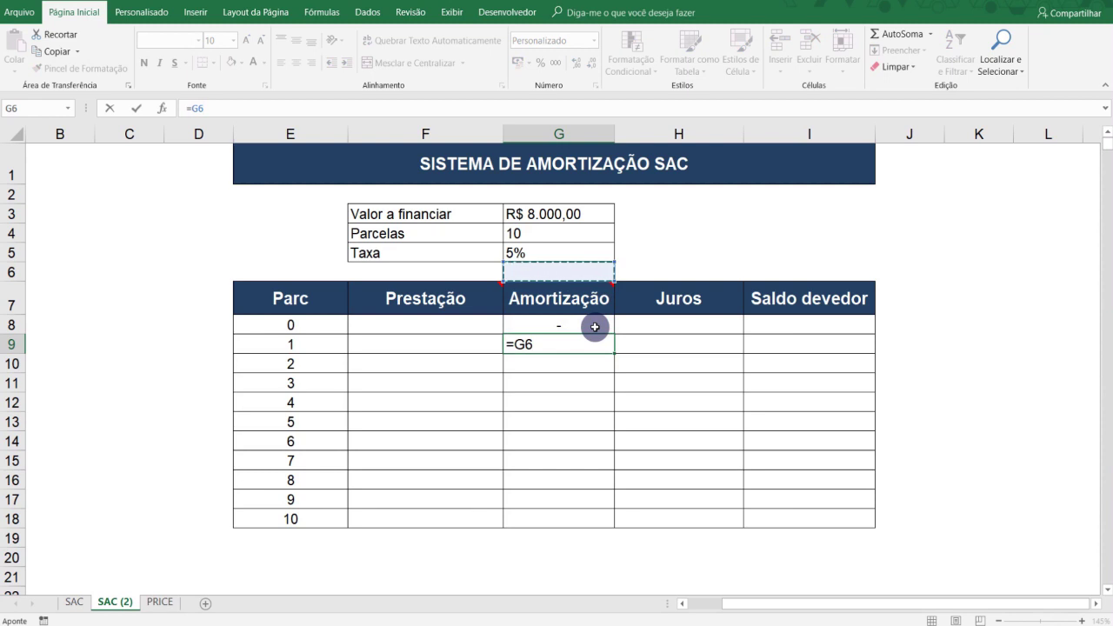
key(Up)
key(Up)
key(Up)
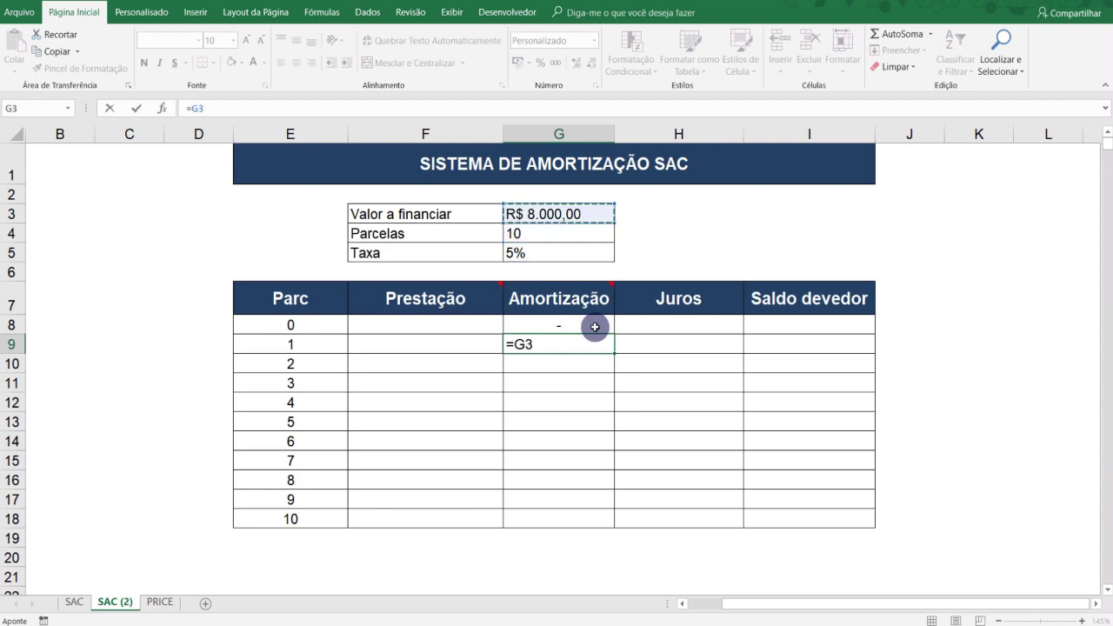
text(/)
click(513, 233)
key(Return)
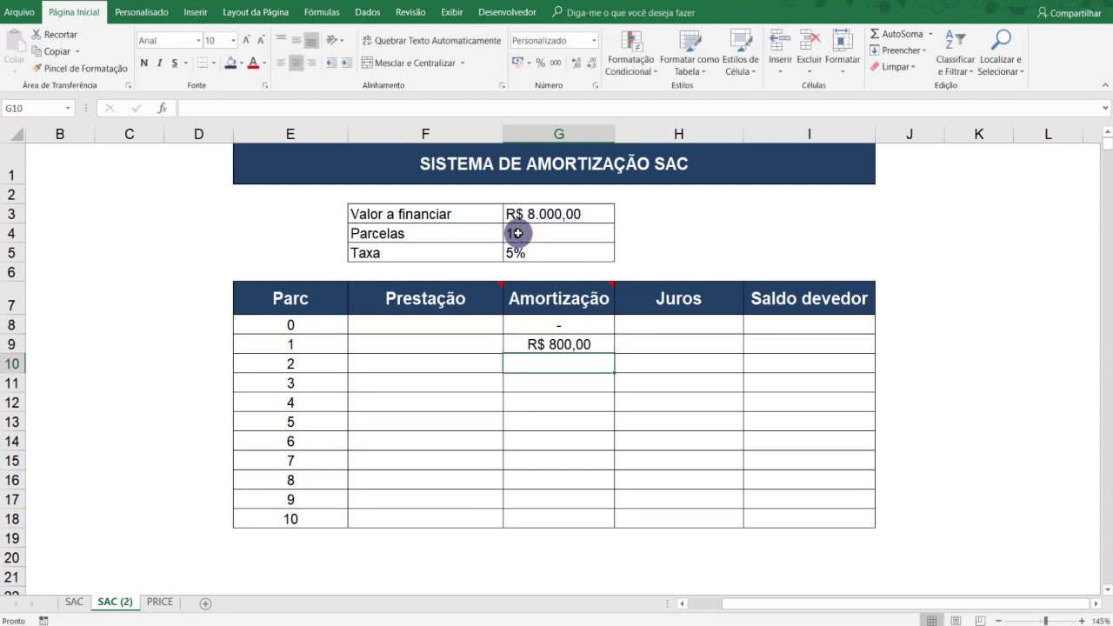
key(Up)
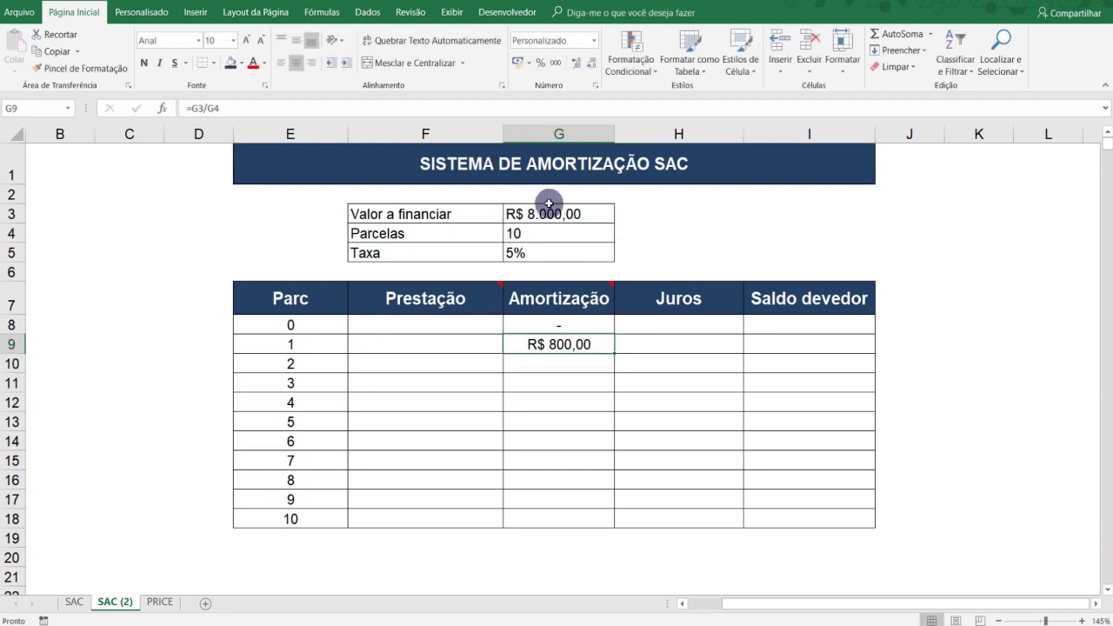
Make both references absolute so G9 reads =$G$3/$G$4
double_click(553, 343)
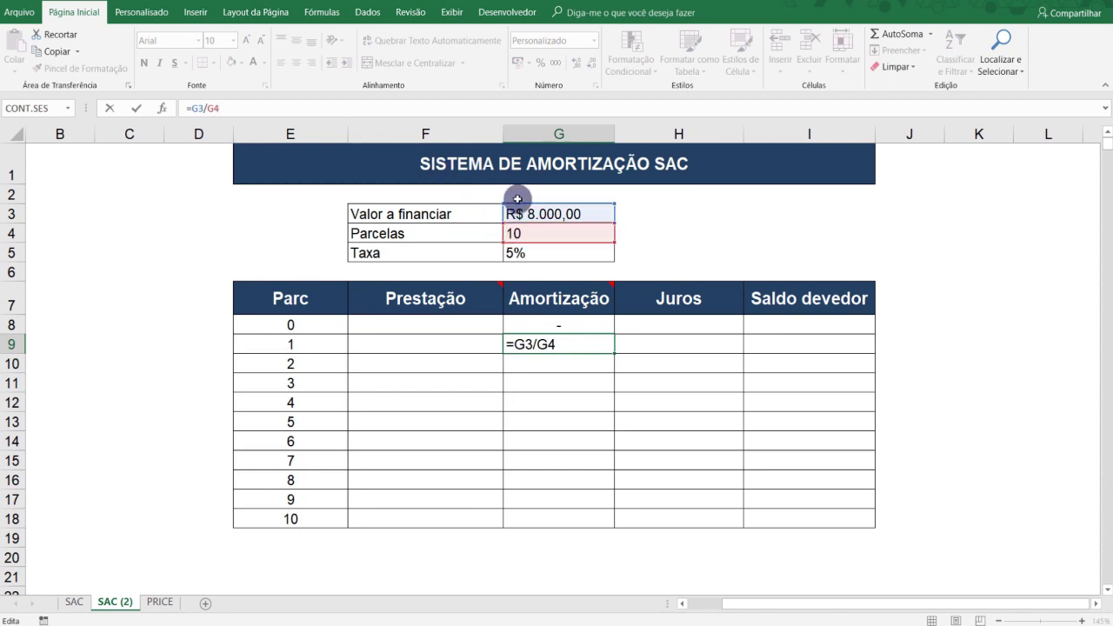
click(199, 109)
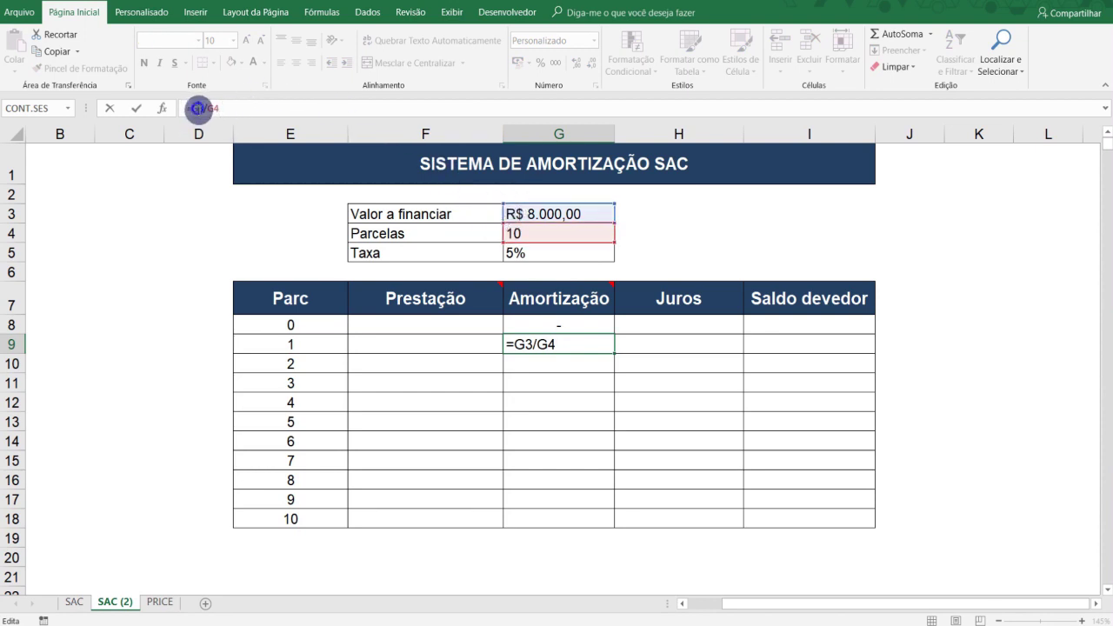
key(F4)
click(222, 108)
key(F4)
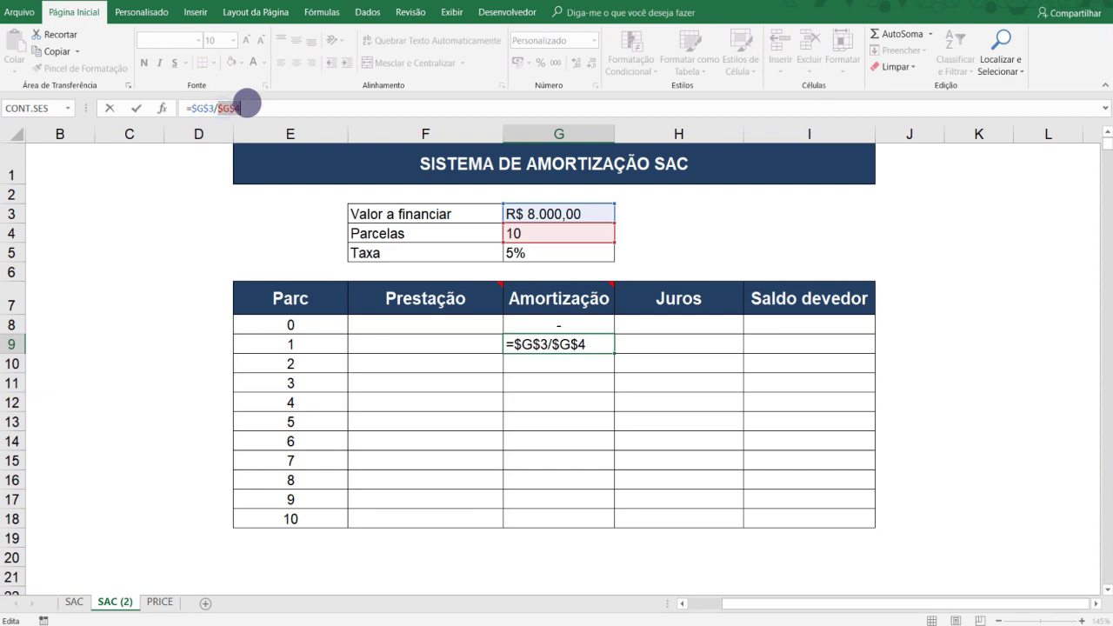
key(Return)
Copy the formula into G10:G18 and check the R$ 800,00 amortization values
key(shift+Up)
key(ctrl+c)
key(shift+Down)
key(shift+Down)
key(shift+Down)
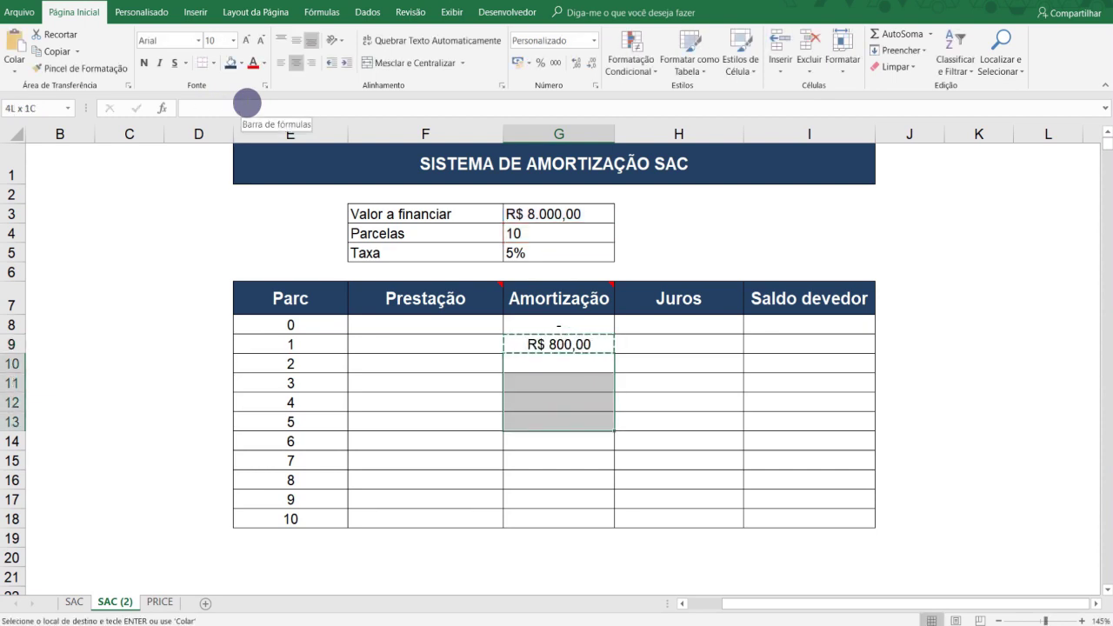
key(shift+Down)
key(shift+Down)
key(shift+Down)
key(shift+Down)
key(shift+Down)
key(ctrl+v)
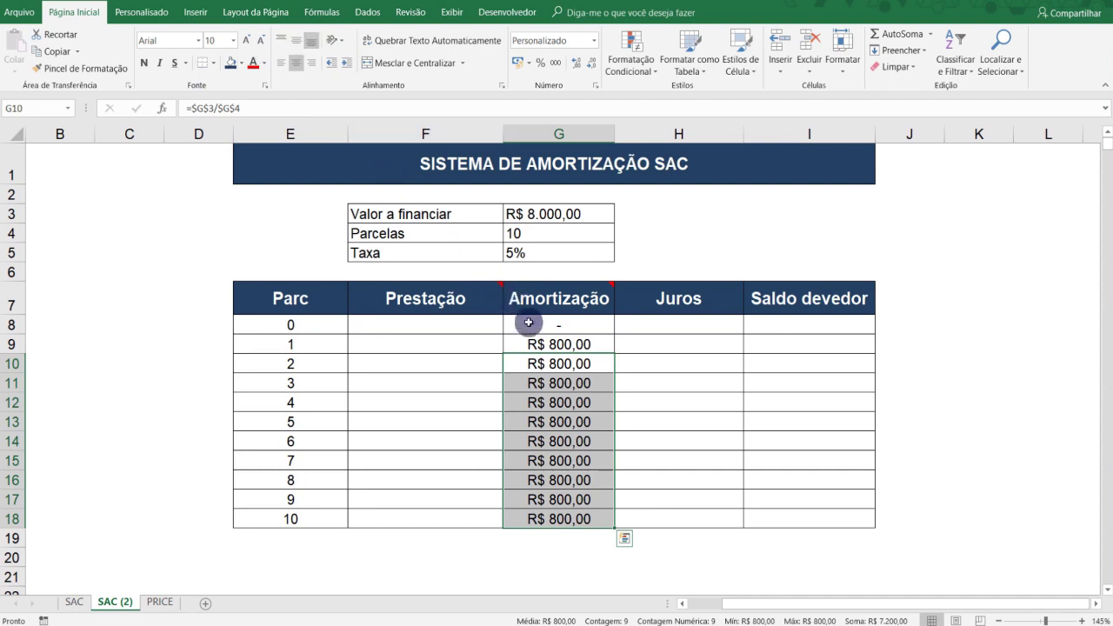
click(548, 343)
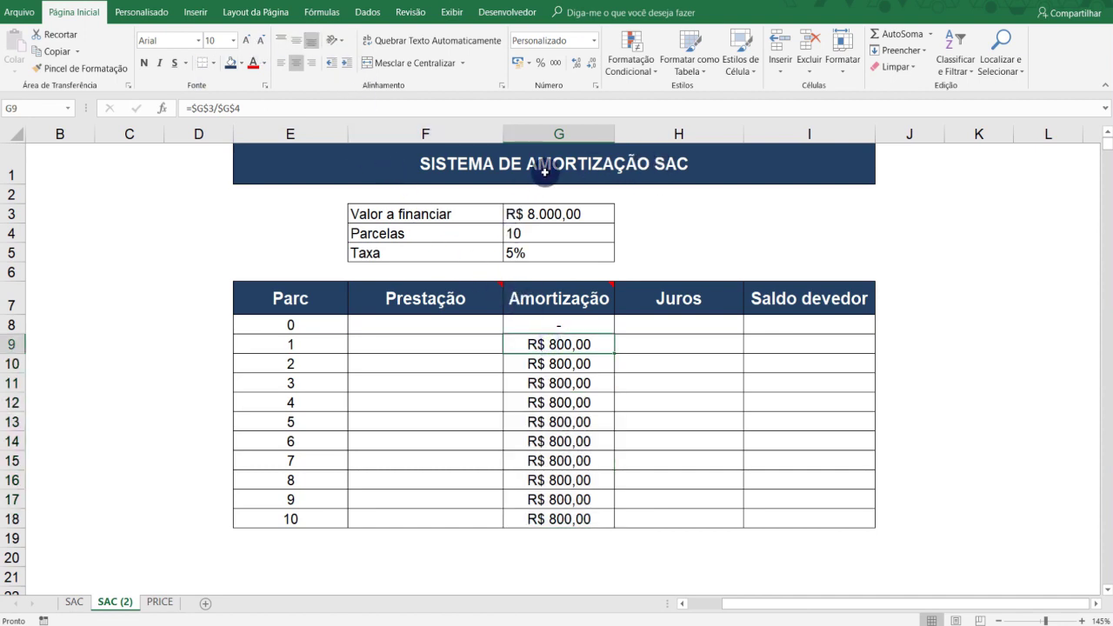
drag(561, 345, 578, 520)
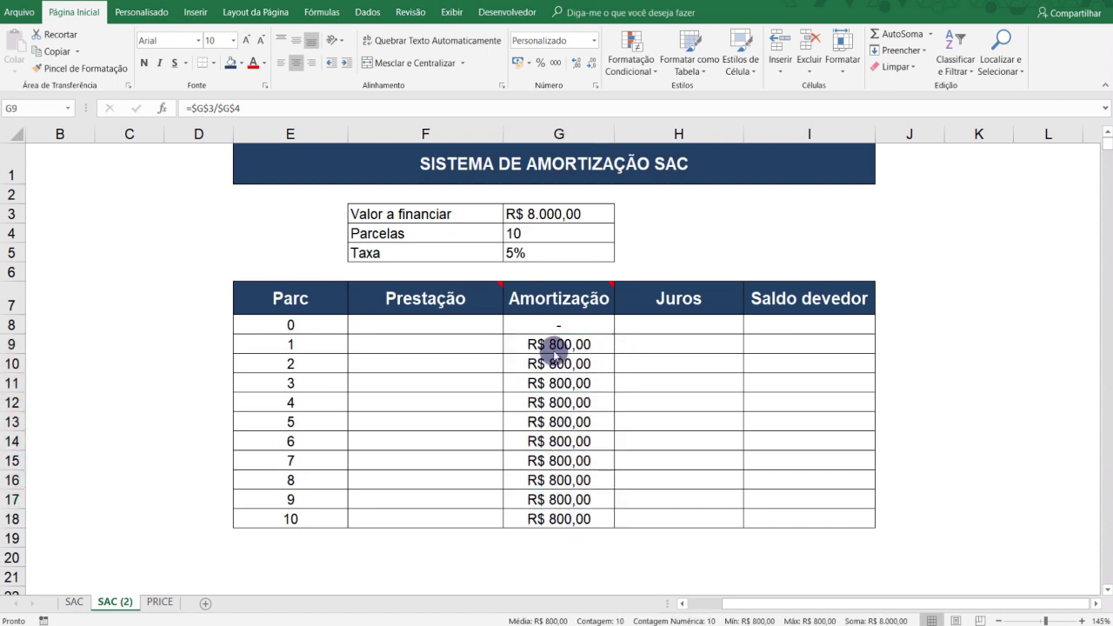
click(787, 342)
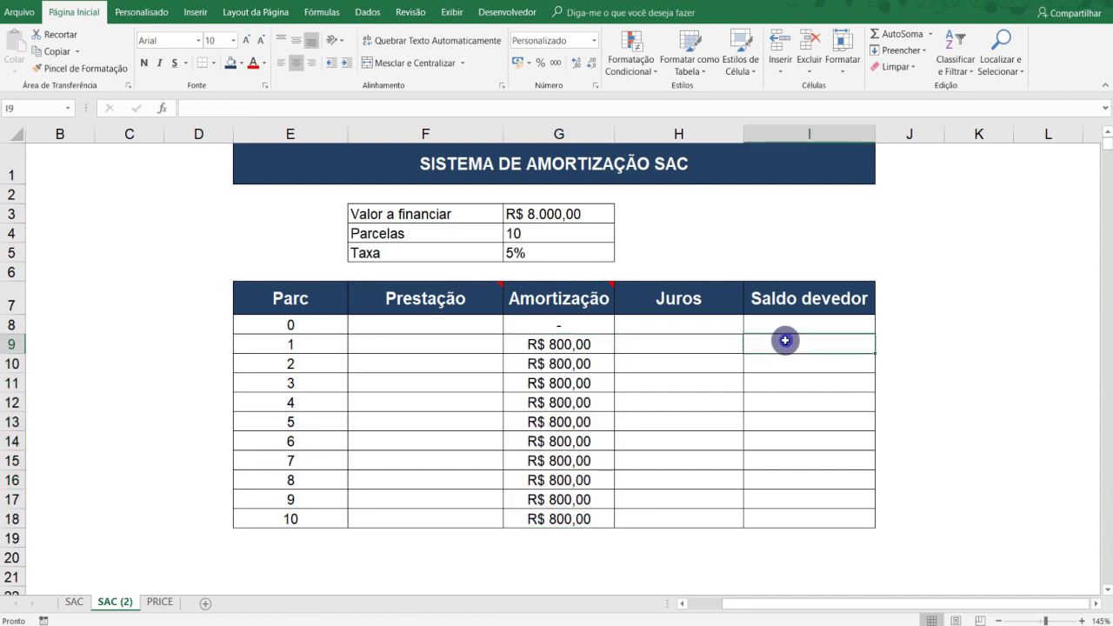
Set the opening Saldo devedor in I8 to the financed amount, R$ 8.000,00
click(795, 322)
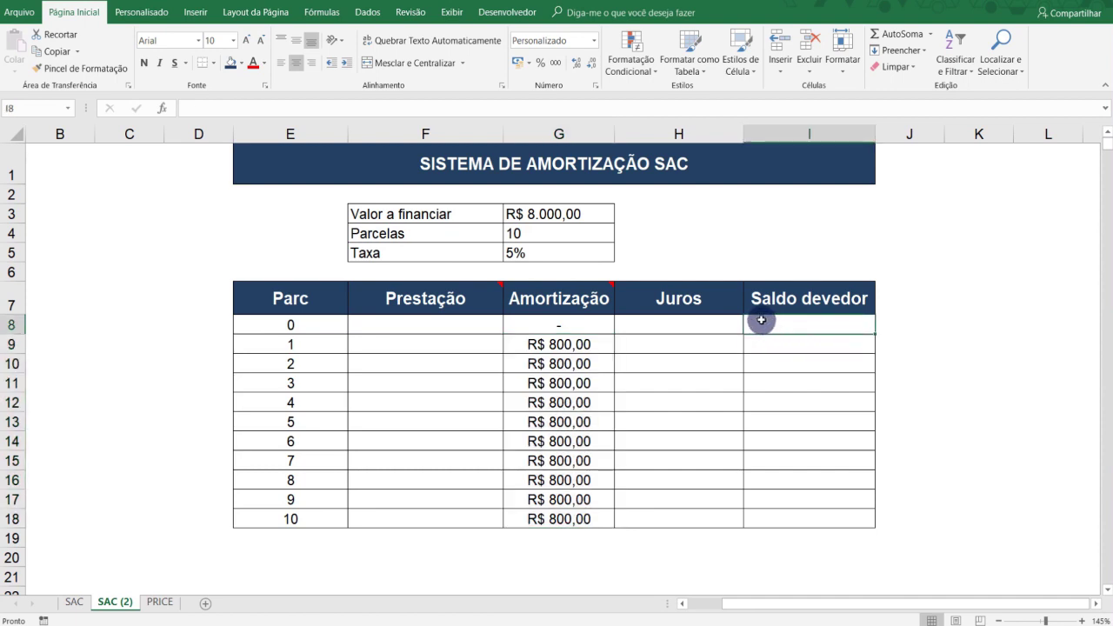
text(=)
click(558, 214)
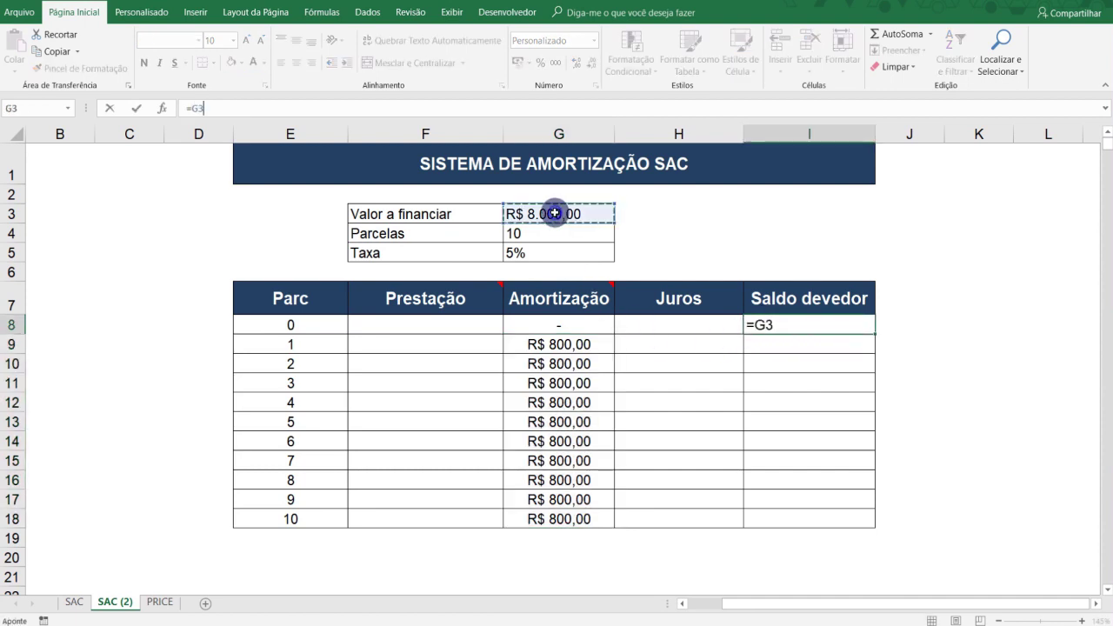
key(Return)
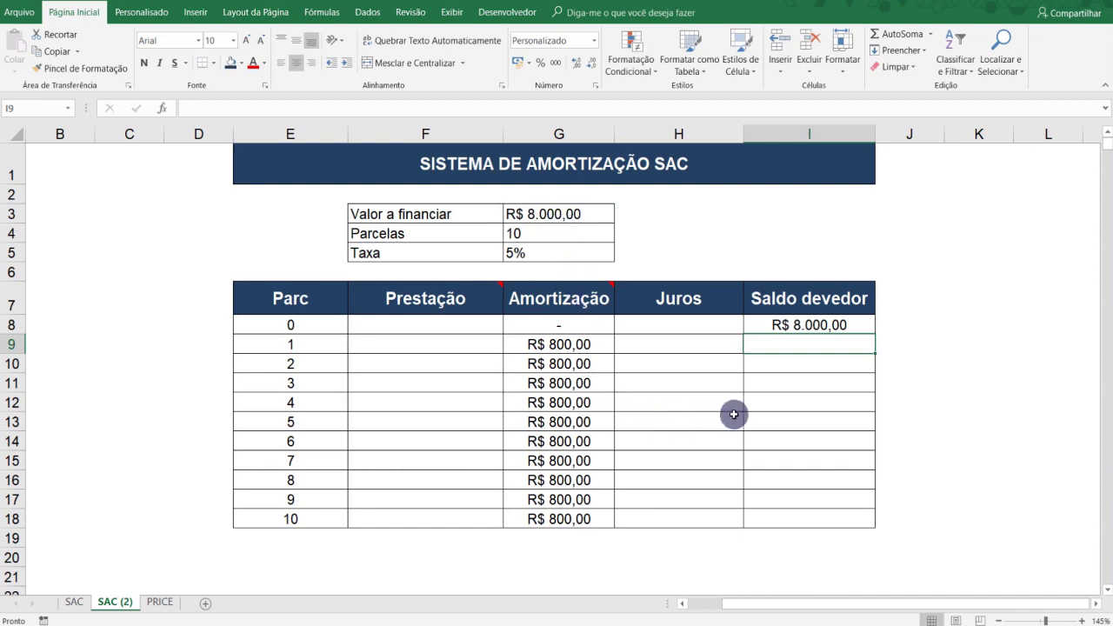
Enter =I8-G9 in I9 for the balance after installment 1
text(=)
click(797, 334)
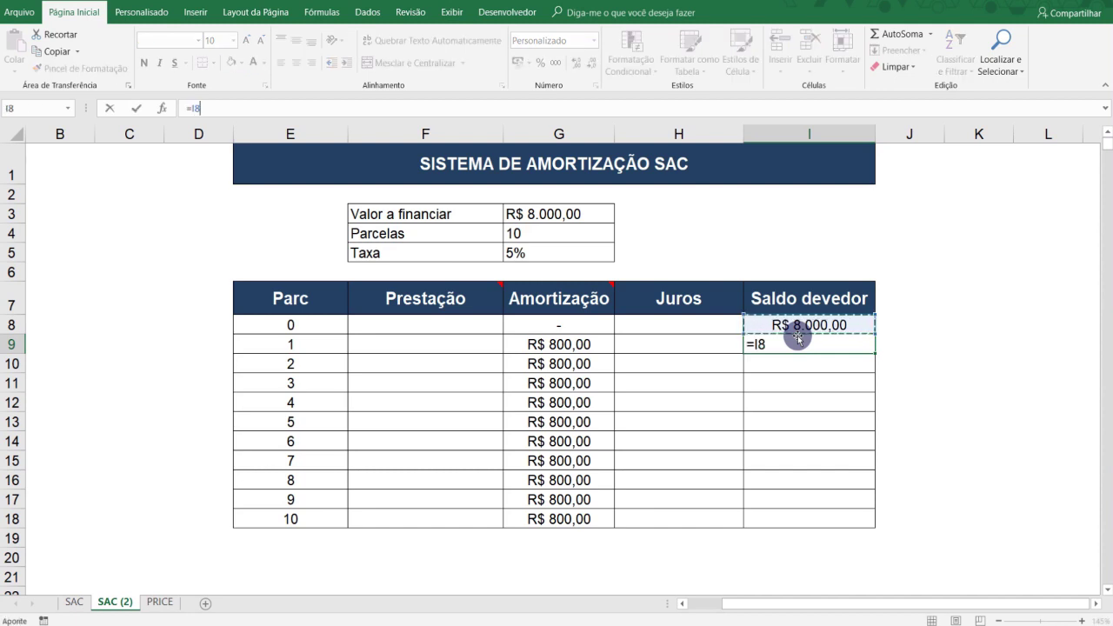
text(-)
key(Left)
key(Left)
key(Return)
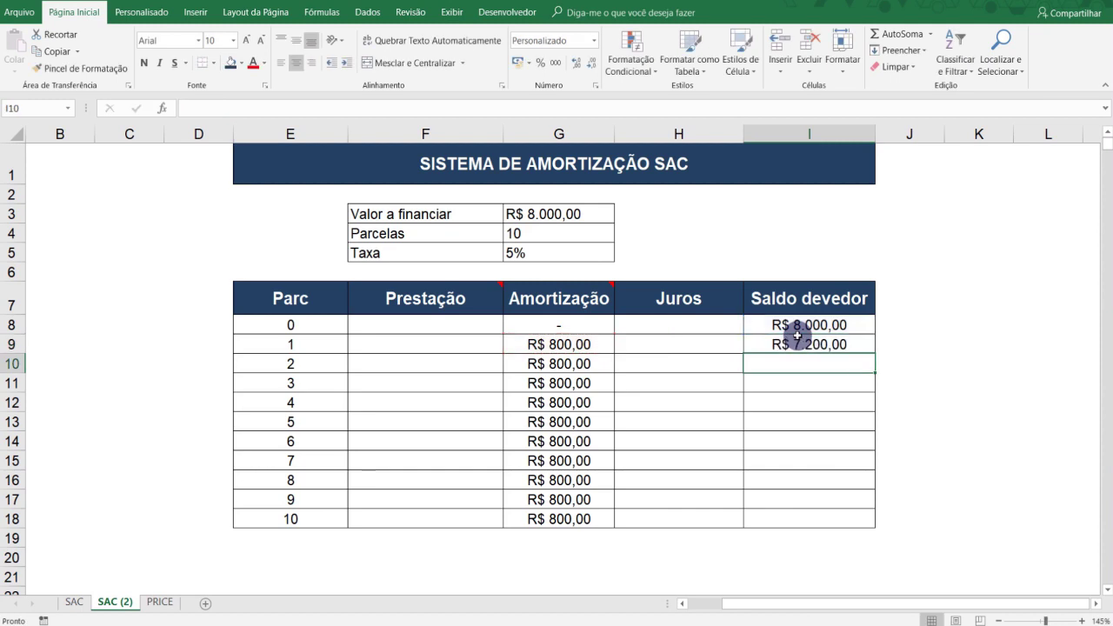
Copy the balance formula into I10:I18, ending at R$ 0,00
key(Up)
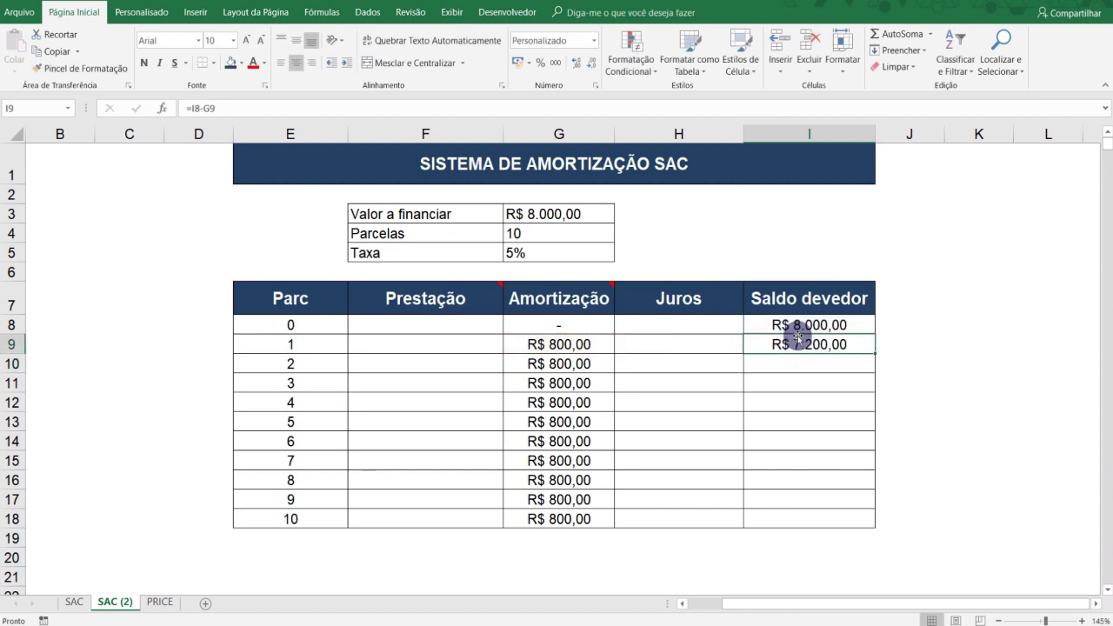
key(F2)
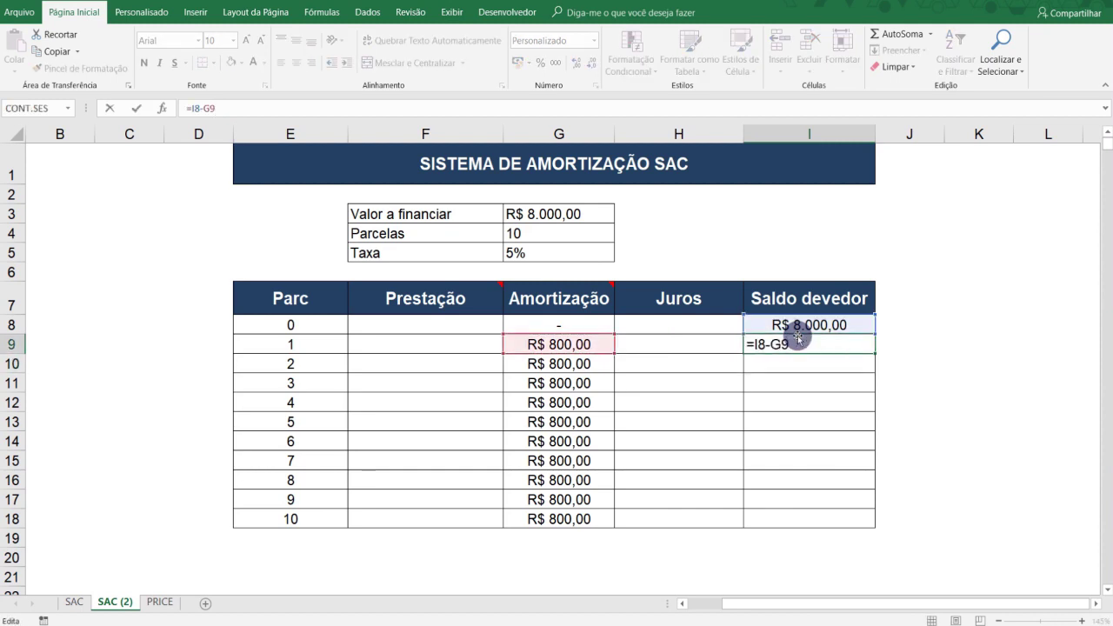
key(Escape)
key(ctrl+c)
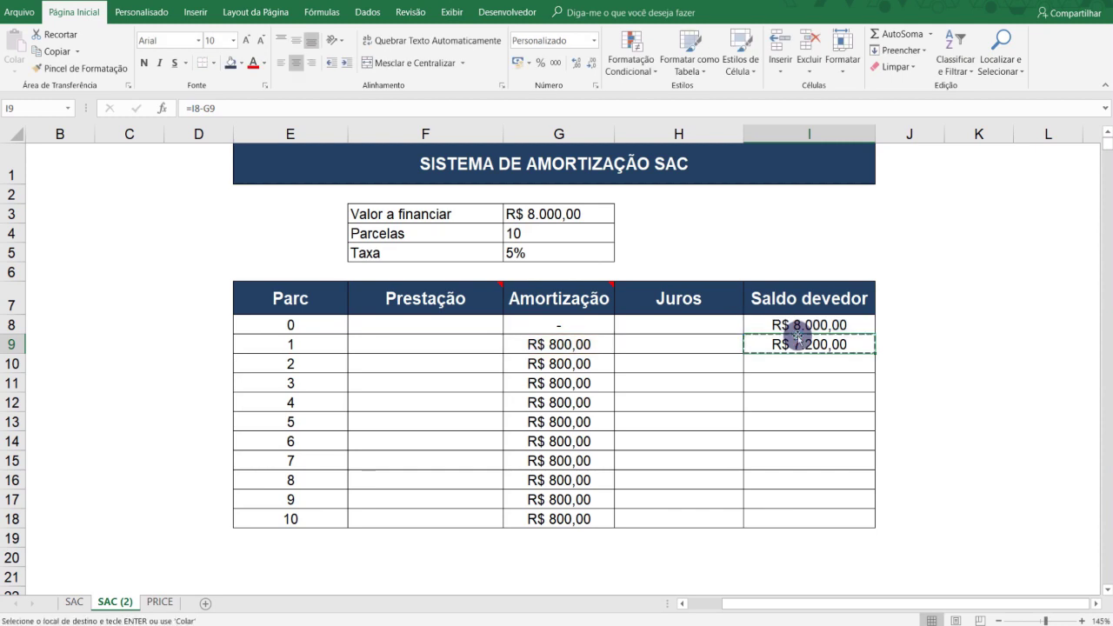
key(Down)
key(shift+Down)
key(shift+Down)
key(shift+Down)
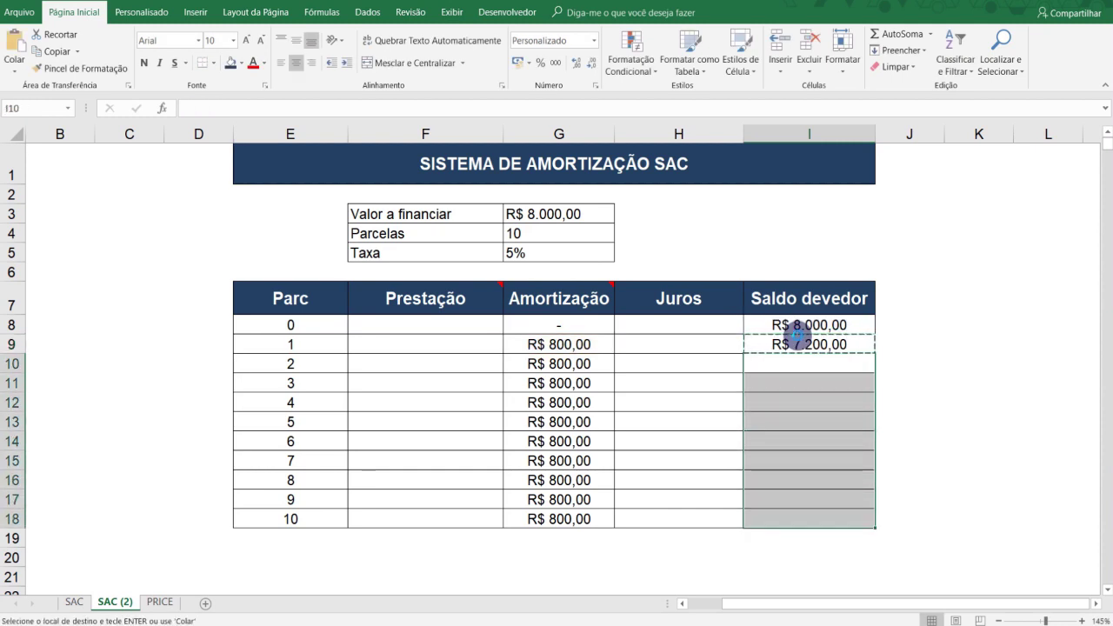
key(Return)
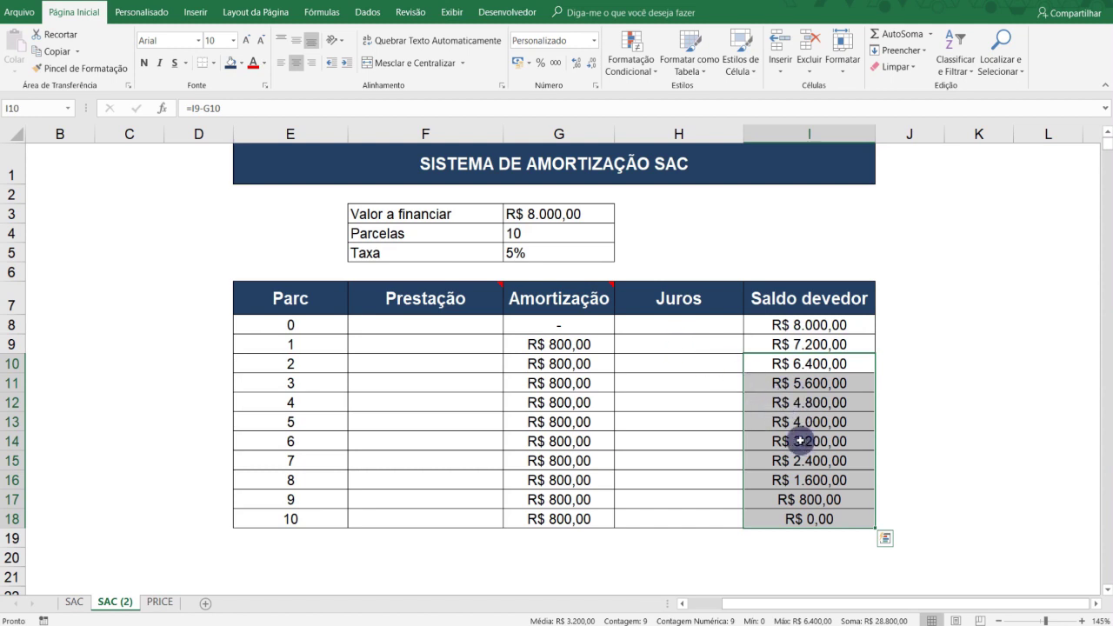
click(678, 346)
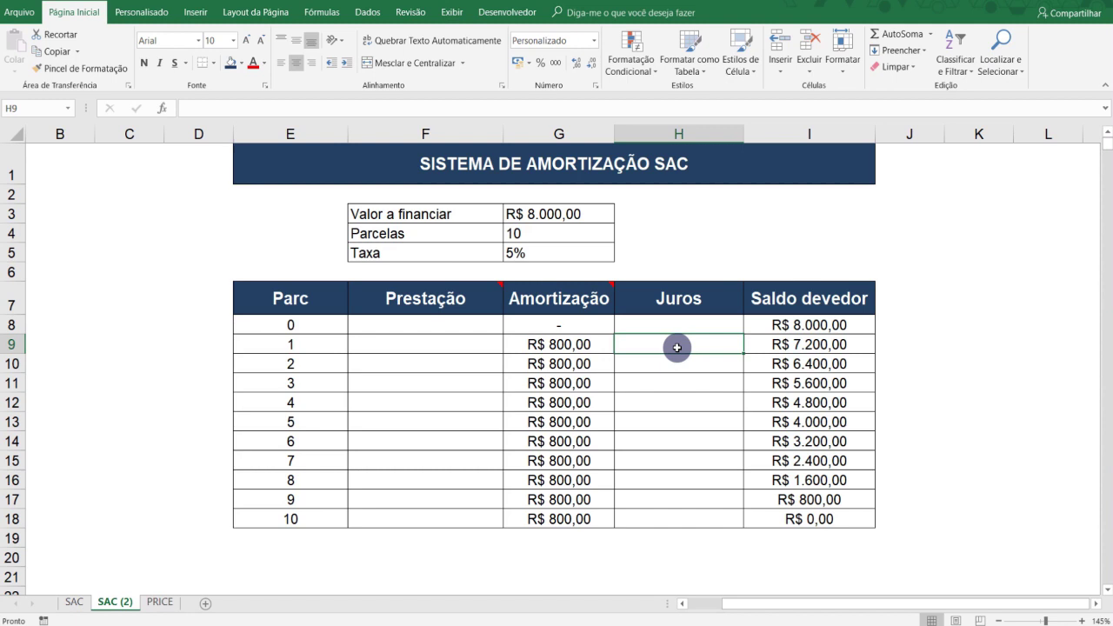
text(=)
Enter =I8*G5 in H9 for installment 1's interest
click(785, 324)
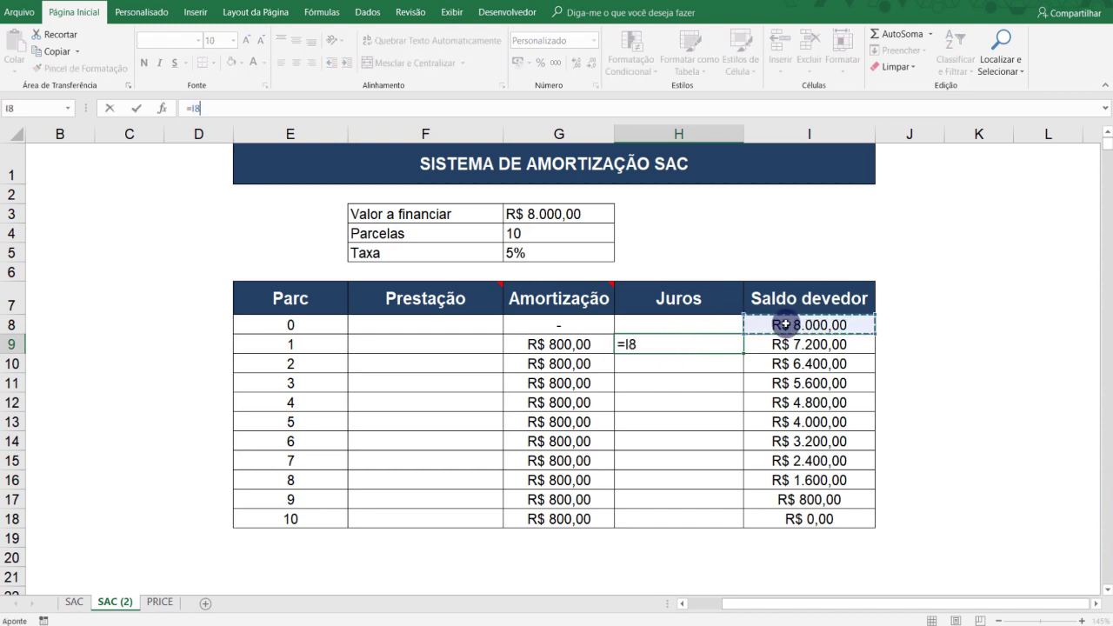
text(*)
click(546, 253)
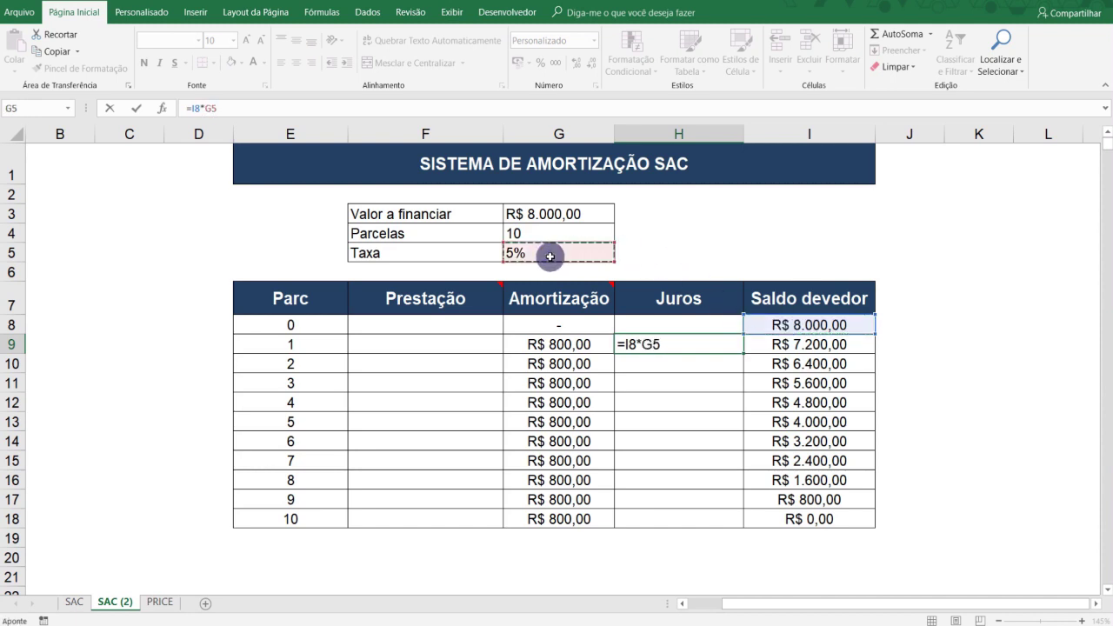
key(Return)
key(Up)
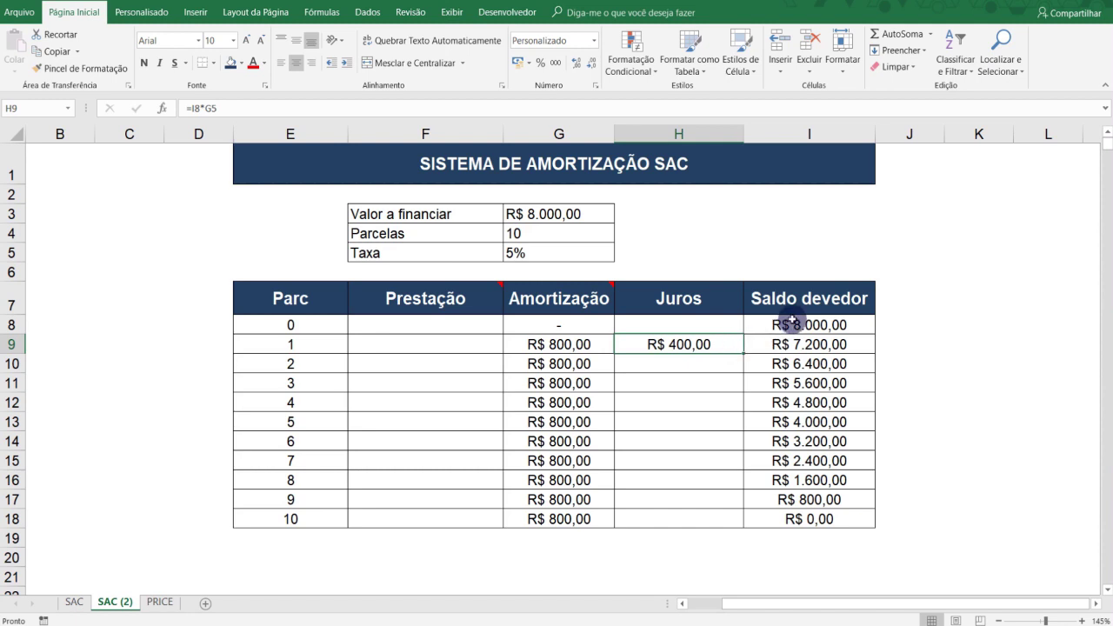
Lock the rate reference so H9 reads =I8*$G$5
drag(793, 324, 805, 499)
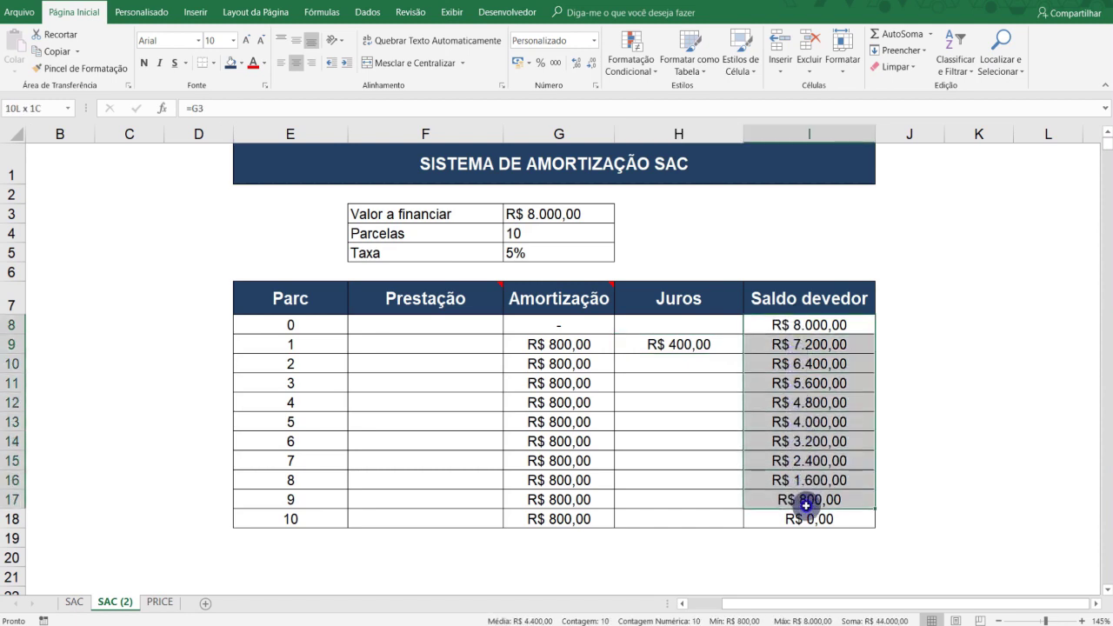
click(534, 250)
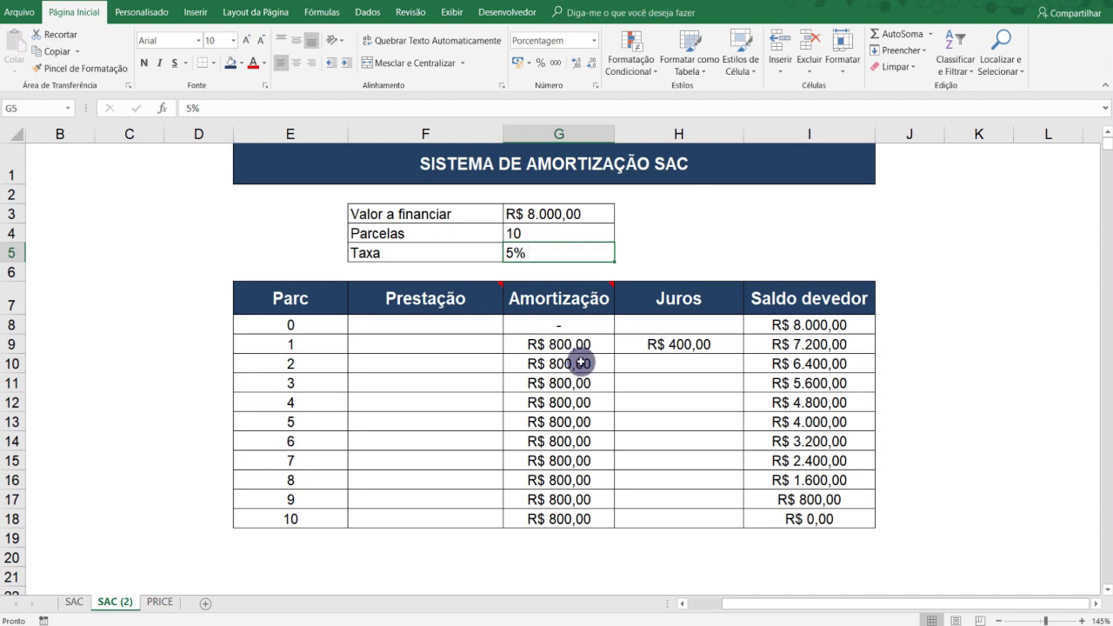
click(579, 363)
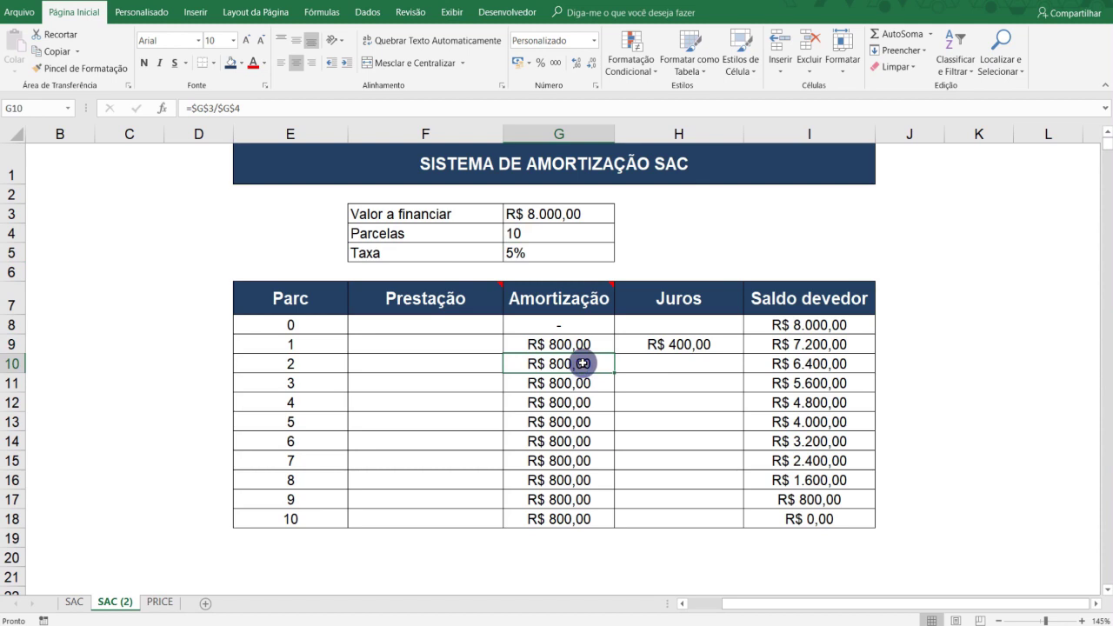
click(665, 363)
click(665, 344)
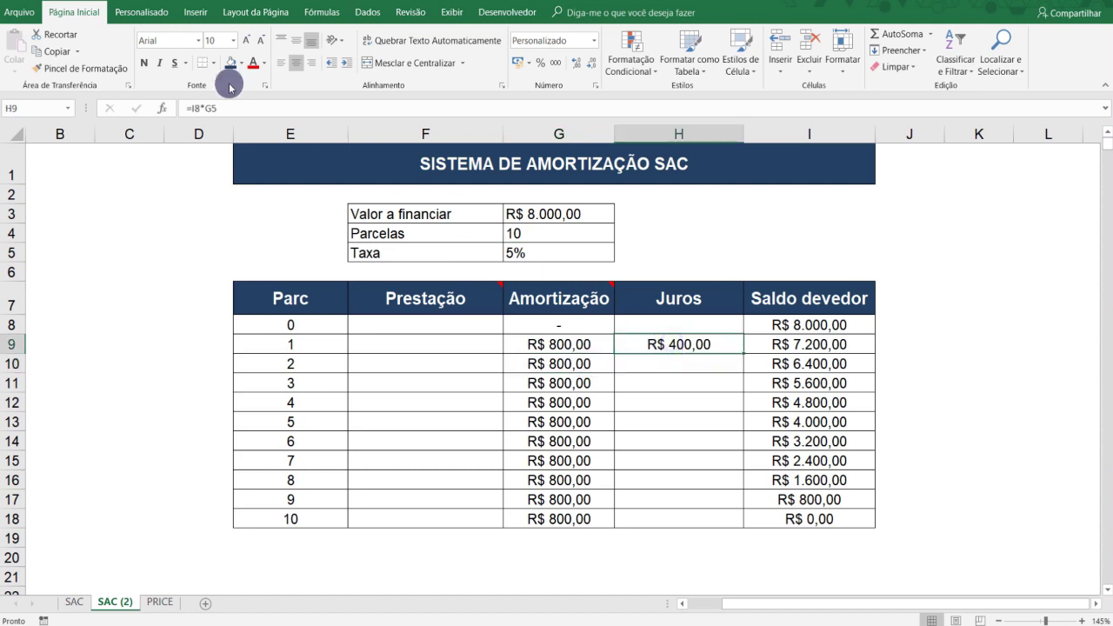
key(F2)
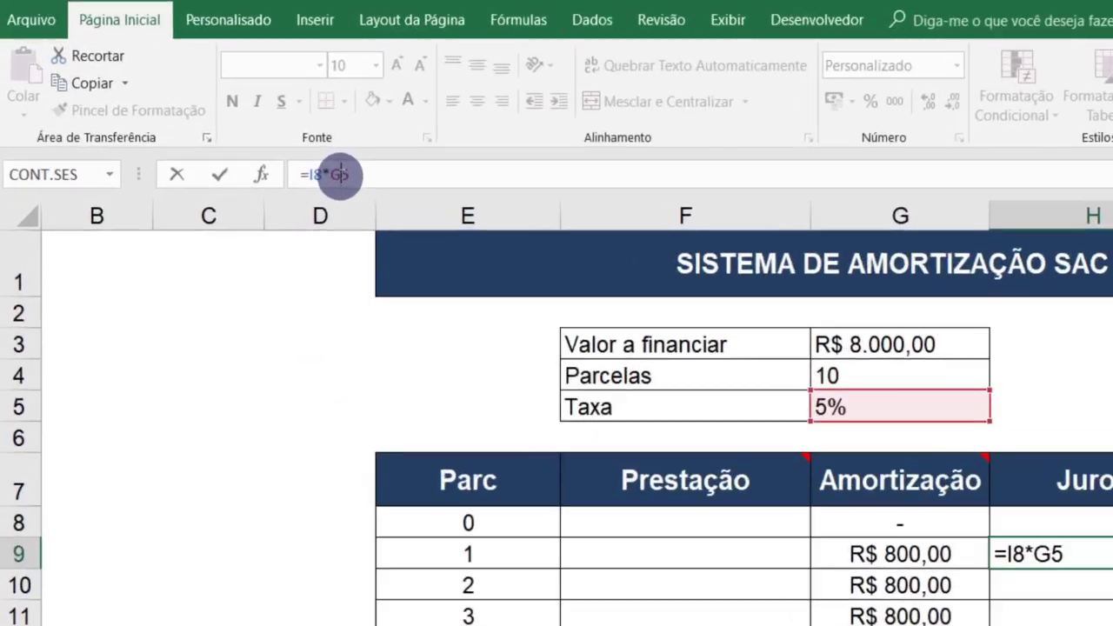
key(F4)
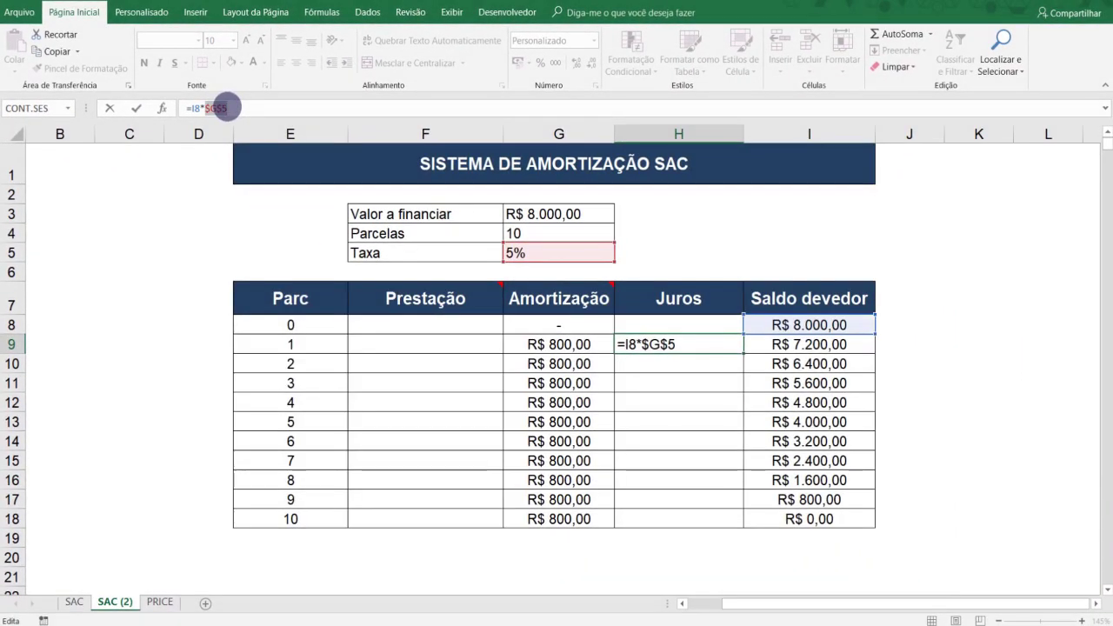
key(Return)
key(Up)
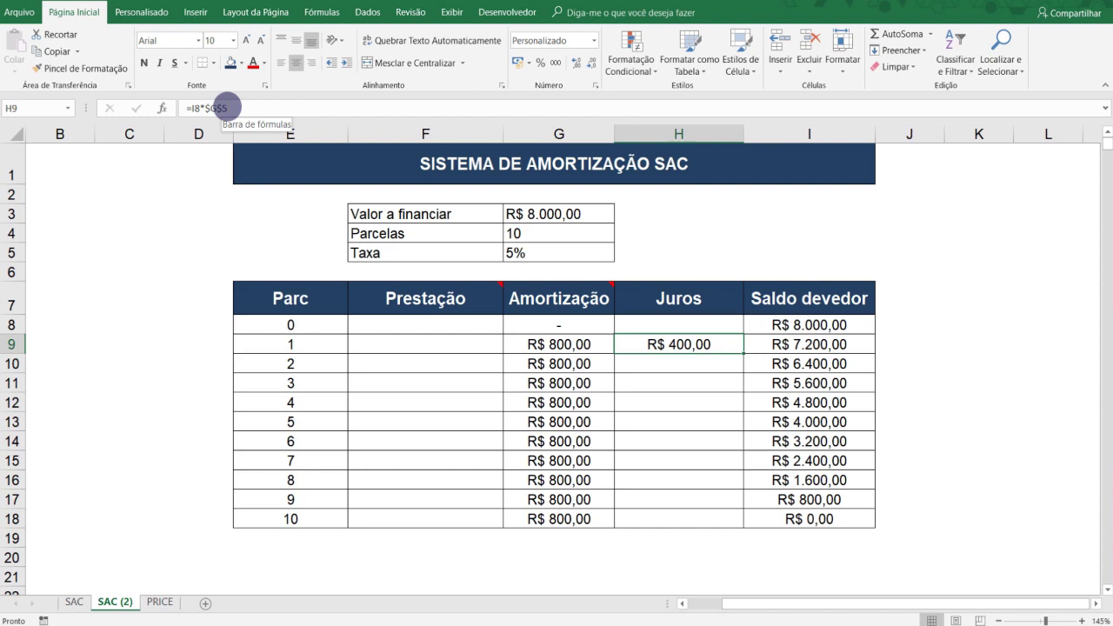
Copy the interest formula into H10:H18, from R$ 400,00 down to R$ 40,00
click(695, 372)
click(674, 346)
key(ctrl+c)
mouse_move(687, 364)
mouse_down()
mouse_move(671, 492)
mouse_move(678, 512)
mouse_up()
key(ctrl+v)
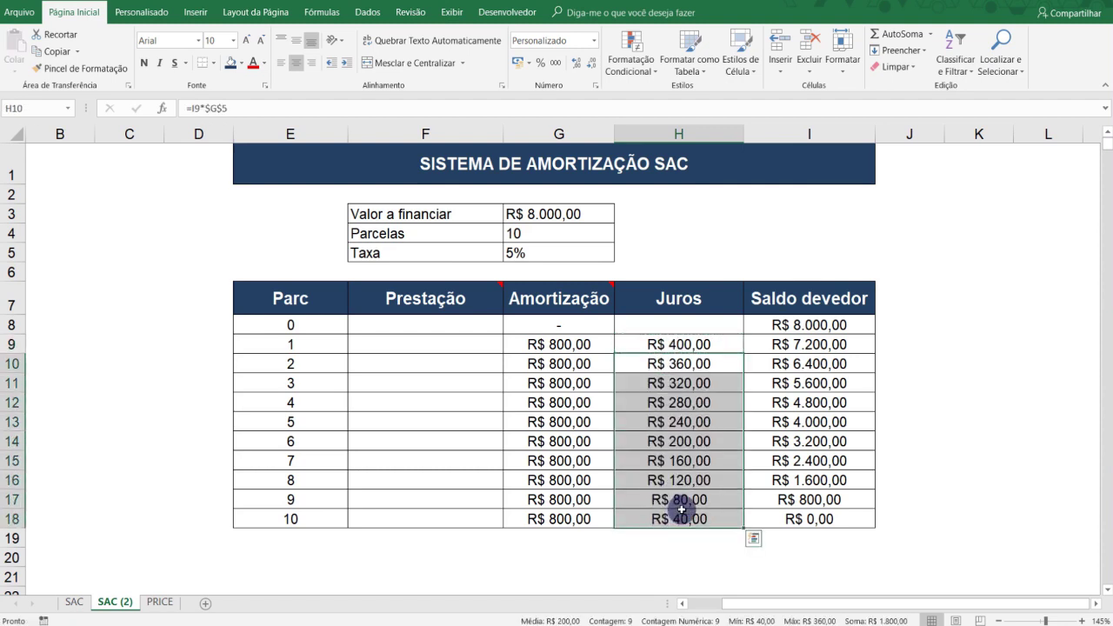
click(686, 345)
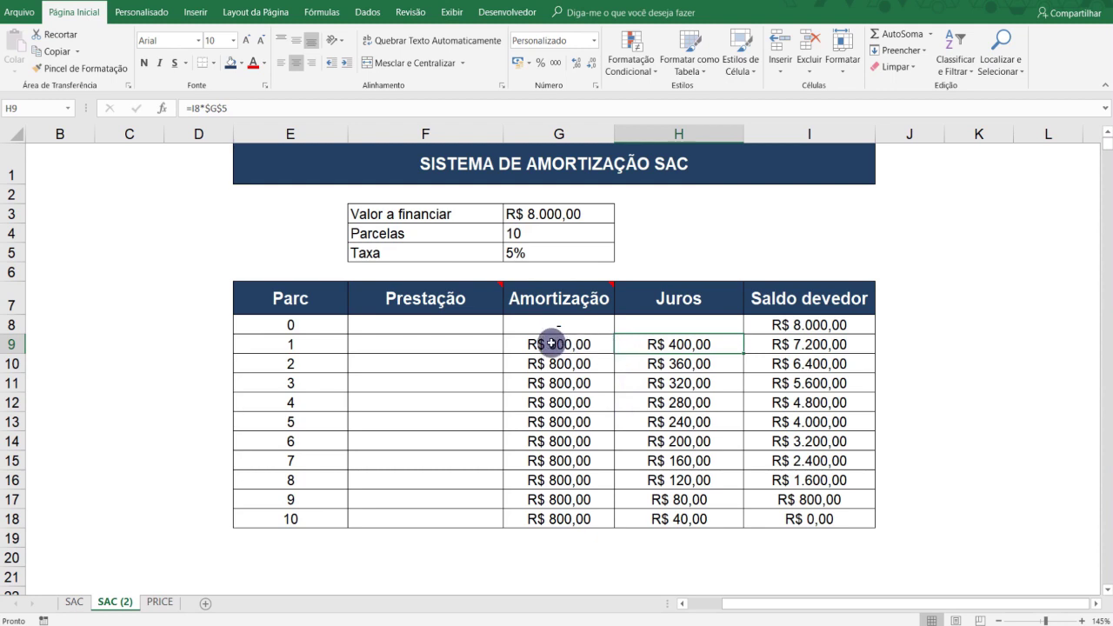
Enter =G9+H9 in F9 for installment 1's payment
click(457, 342)
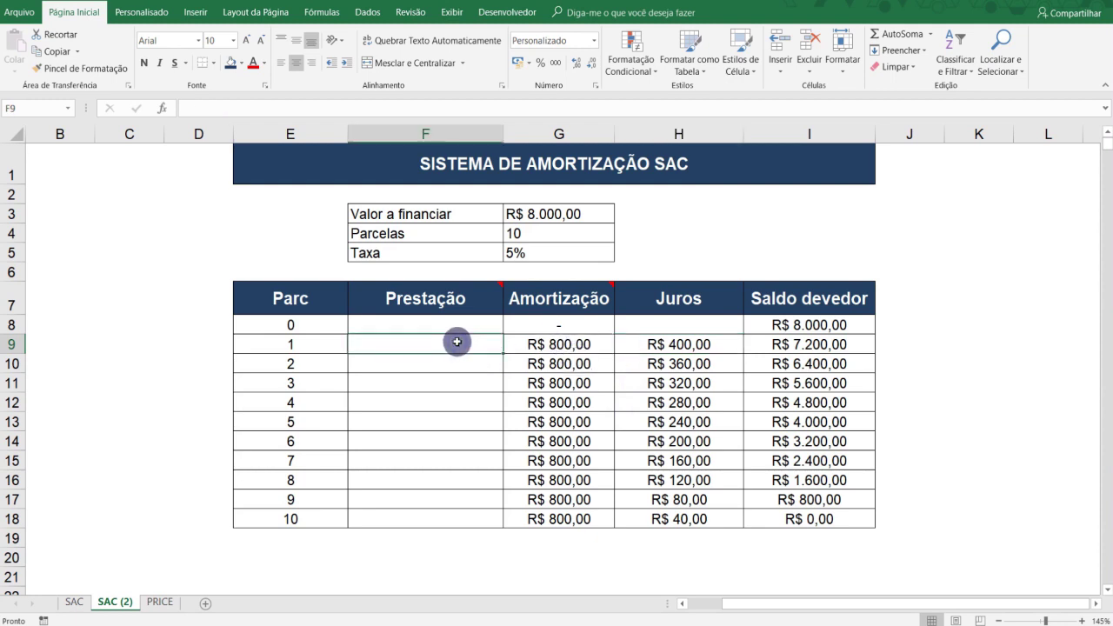
text(=)
key(Right)
key(Left)
key(Right)
text(+)
key(Right)
key(Right)
key(Return)
key(Up)
Copy the Prestação formula into F10:F18
key(ctrl+c)
key(Down)
key(shift+Down)
key(shift+Down)
key(shift+Down)
key(shift+Down)
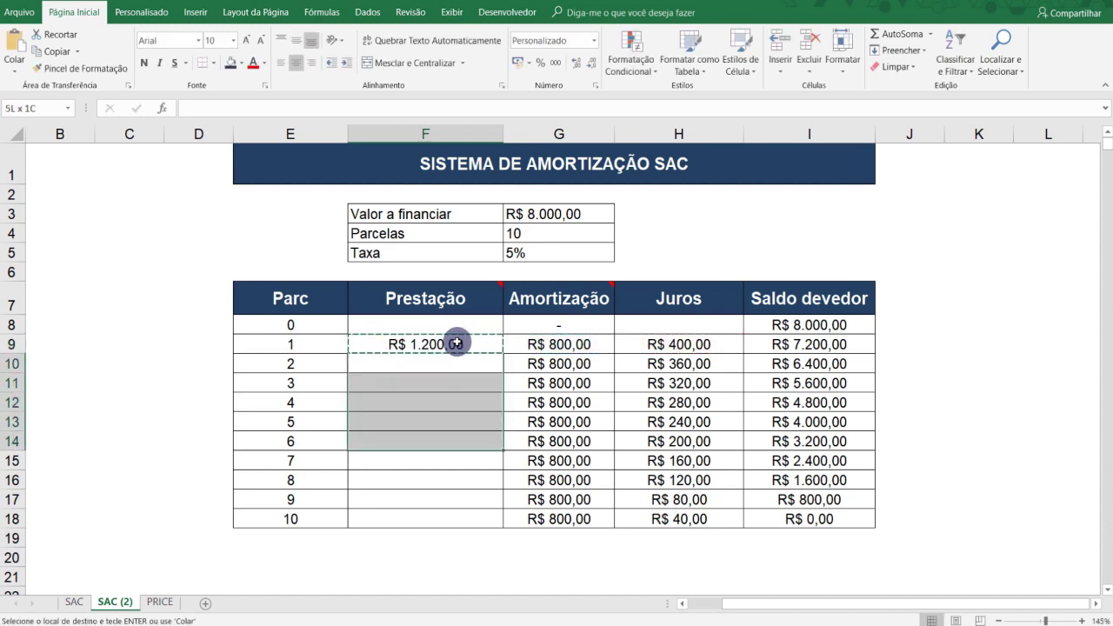
key(shift+Down)
key(shift+Down)
key(shift+Down)
key(shift+Down)
key(Return)
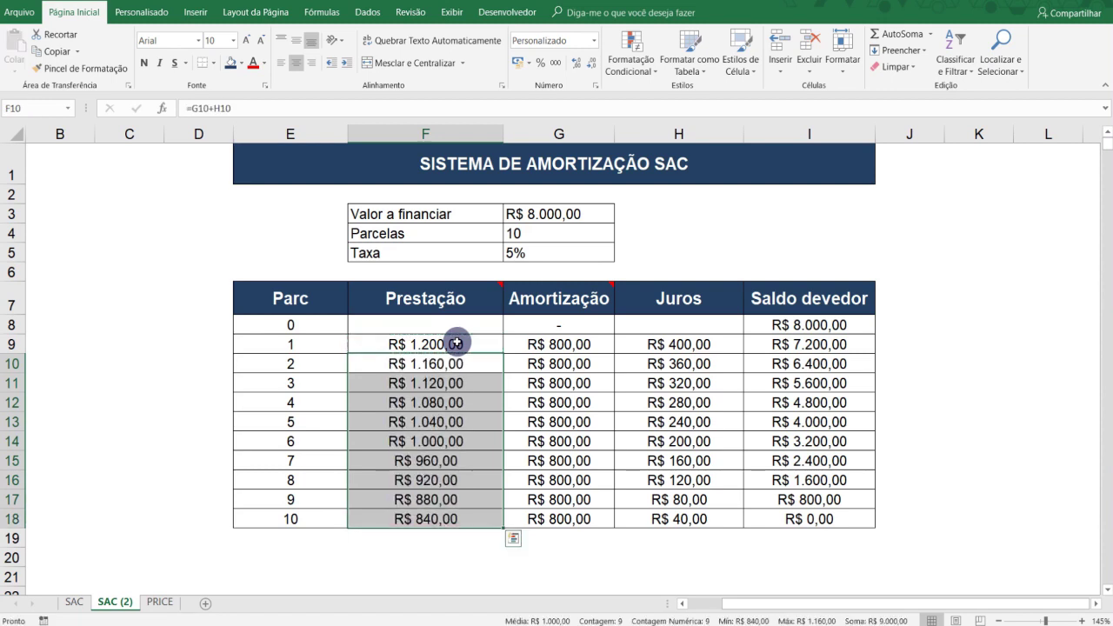
Check the Prestação formulas and their total, then switch to the PRICE sheet
click(490, 407)
click(445, 342)
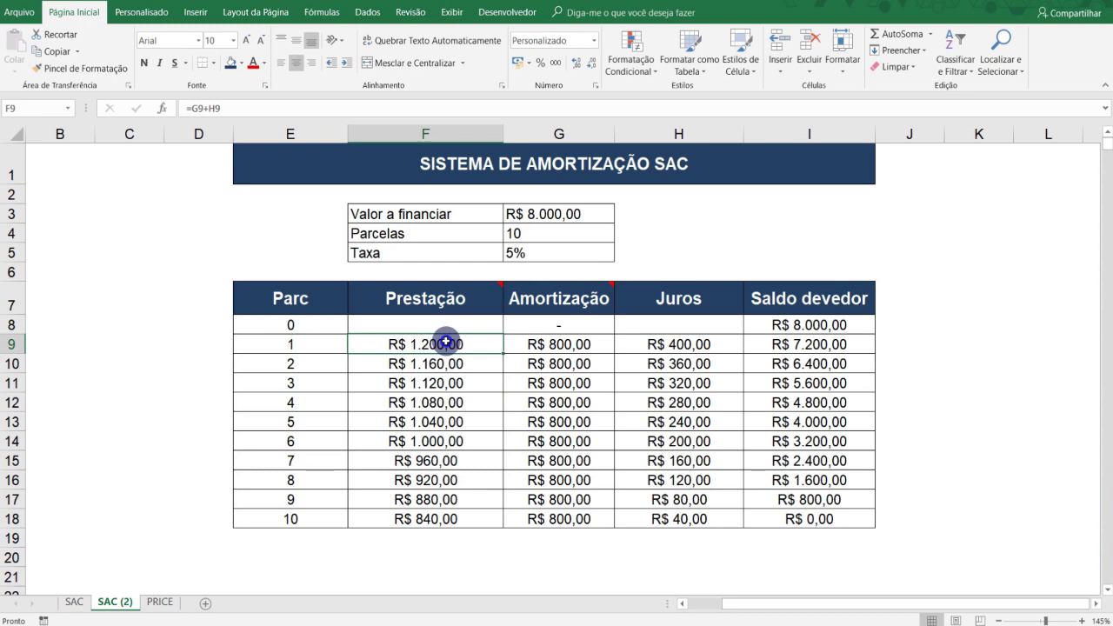
click(445, 519)
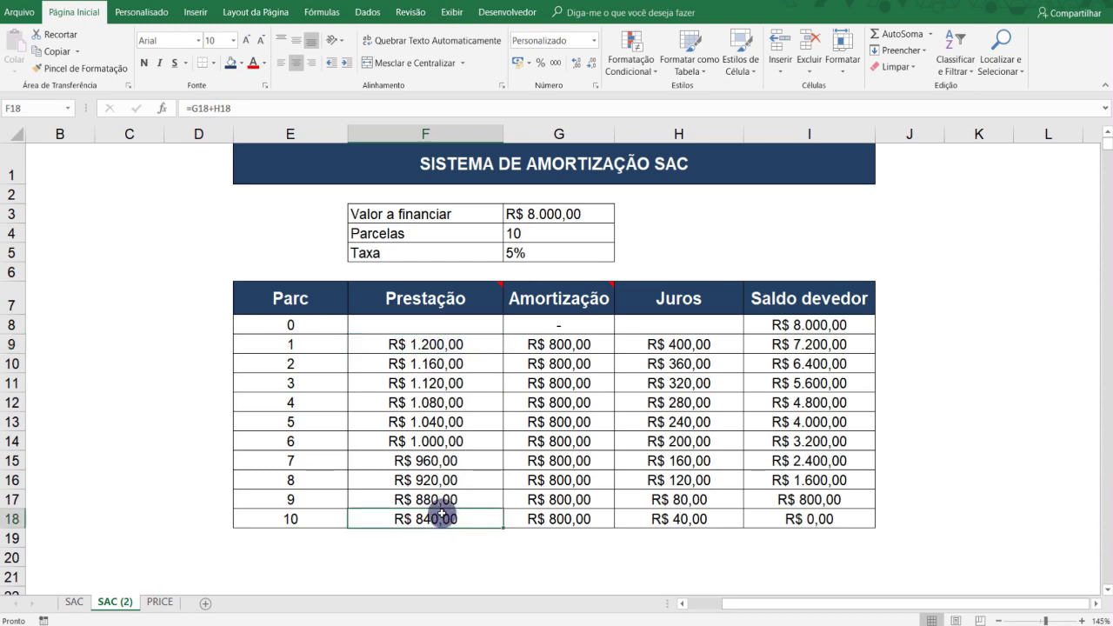
mouse_move(438, 344)
mouse_down()
mouse_move(455, 421)
mouse_move(455, 358)
mouse_move(457, 519)
mouse_up()
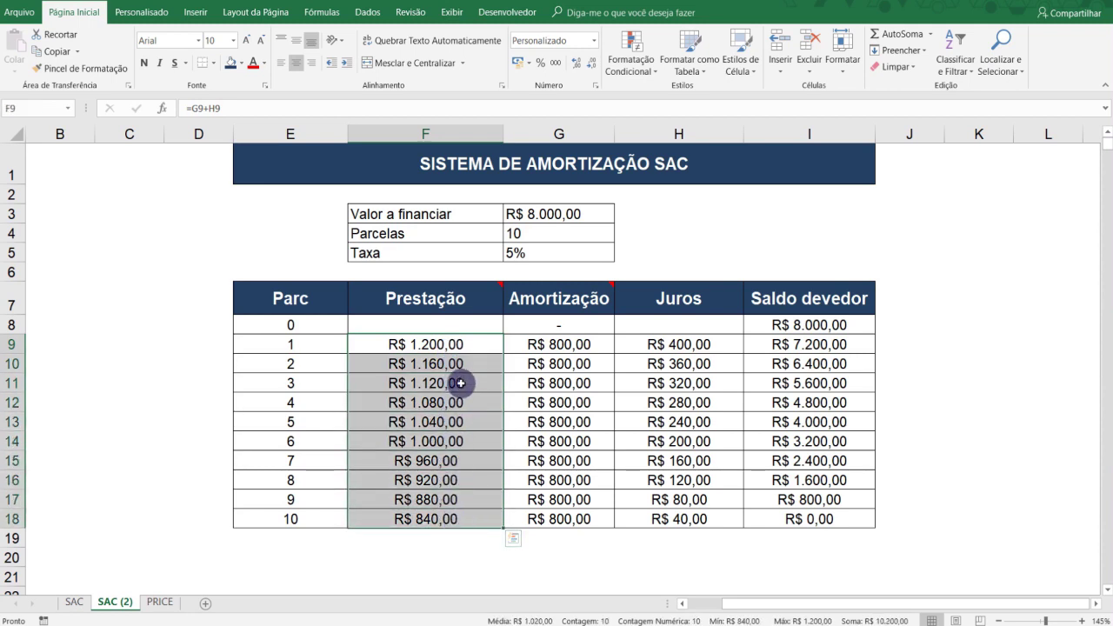
mouse_move(459, 345)
mouse_down()
mouse_move(484, 516)
mouse_move(484, 464)
mouse_move(458, 348)
mouse_move(473, 514)
mouse_up()
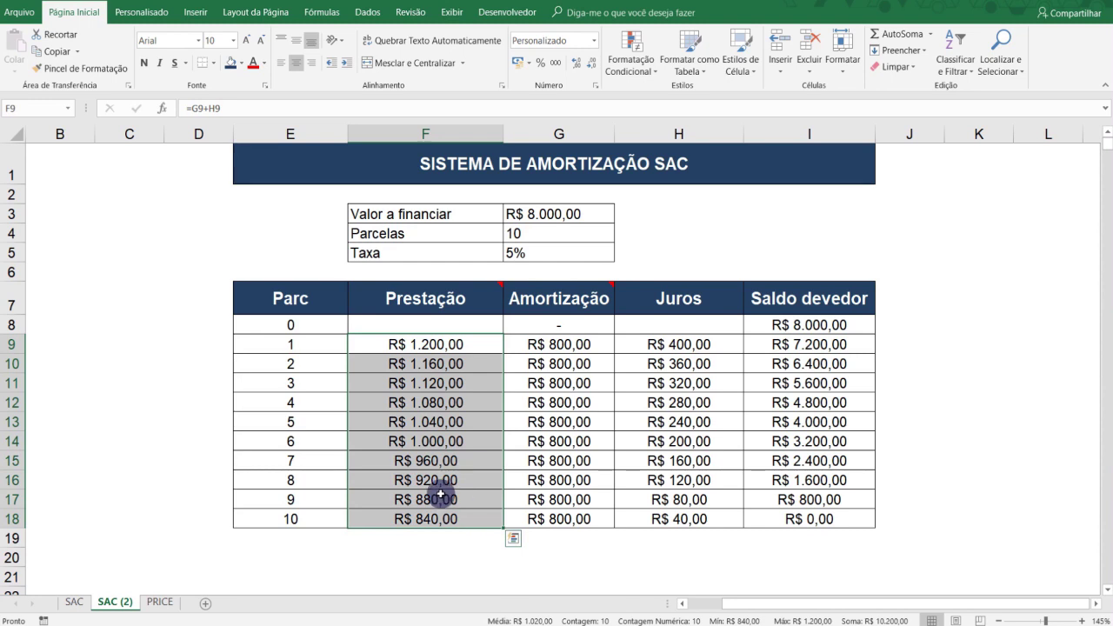
click(423, 356)
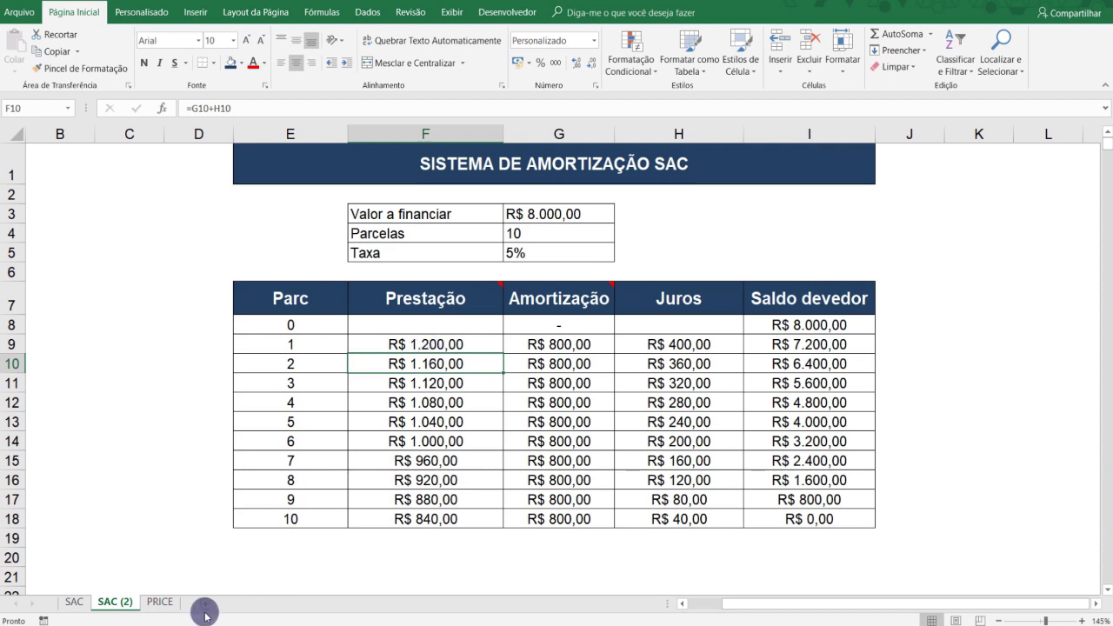
click(161, 602)
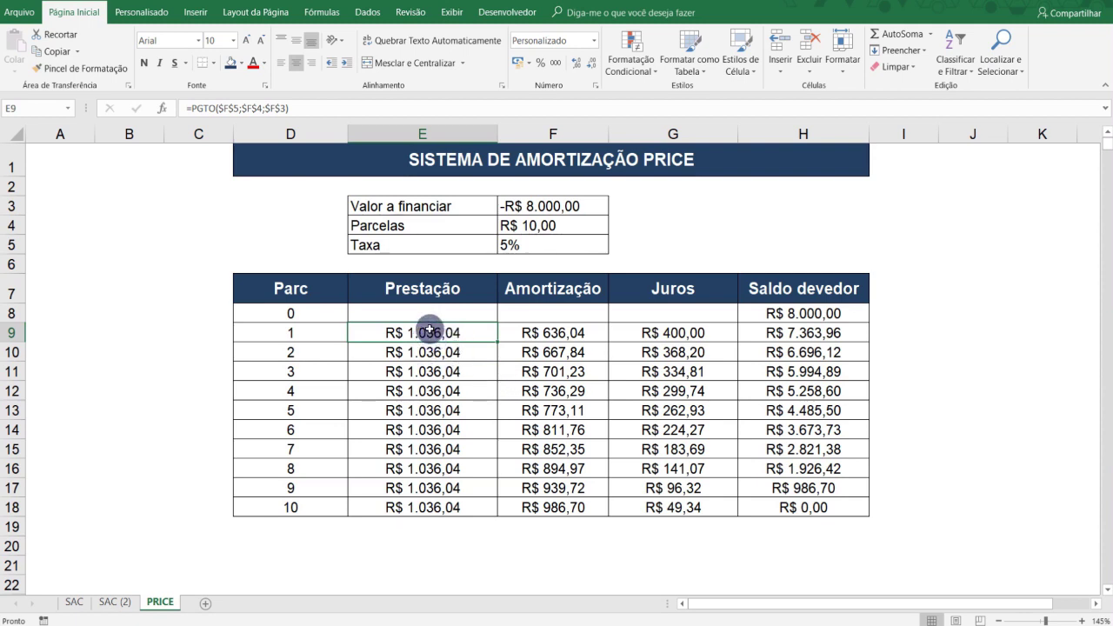
Compare Prestação totals between PRICE E9:E18 and SAC (2) F9:F18
drag(431, 333, 435, 507)
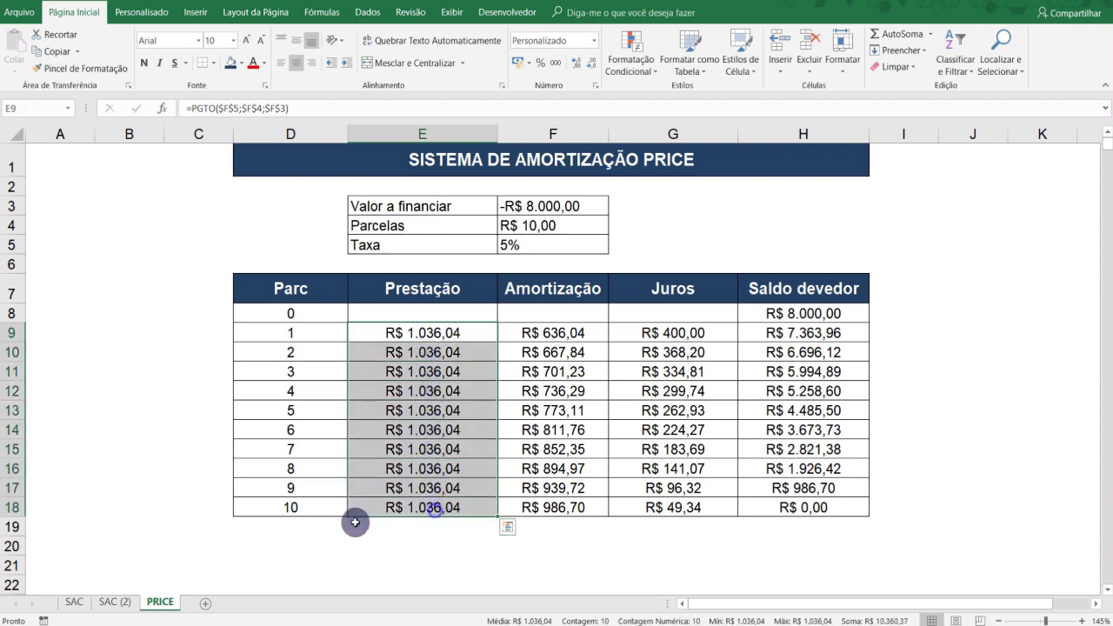
click(106, 608)
mouse_move(425, 344)
mouse_down()
mouse_move(432, 540)
mouse_move(427, 521)
mouse_up()
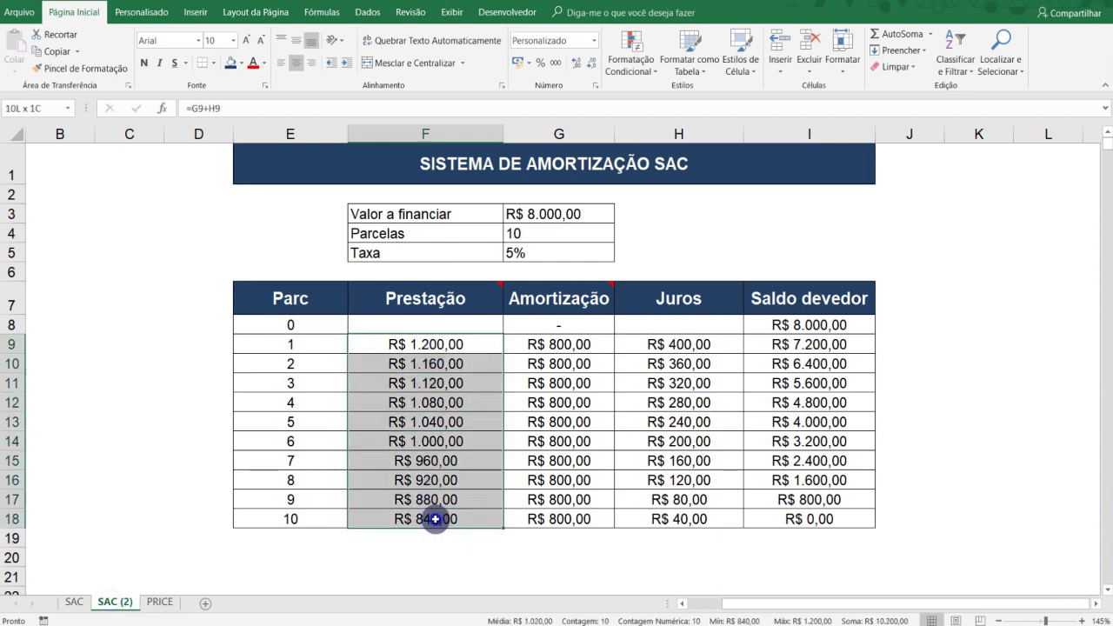
click(160, 604)
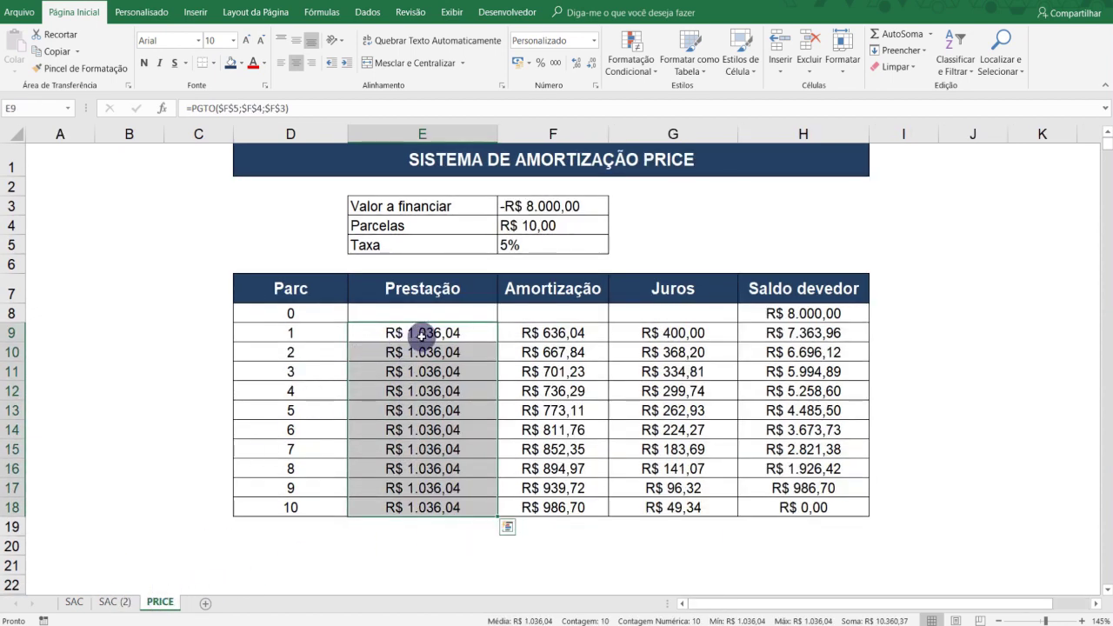
mouse_move(422, 329)
mouse_down()
mouse_move(449, 365)
mouse_move(433, 498)
mouse_move(426, 429)
mouse_up()
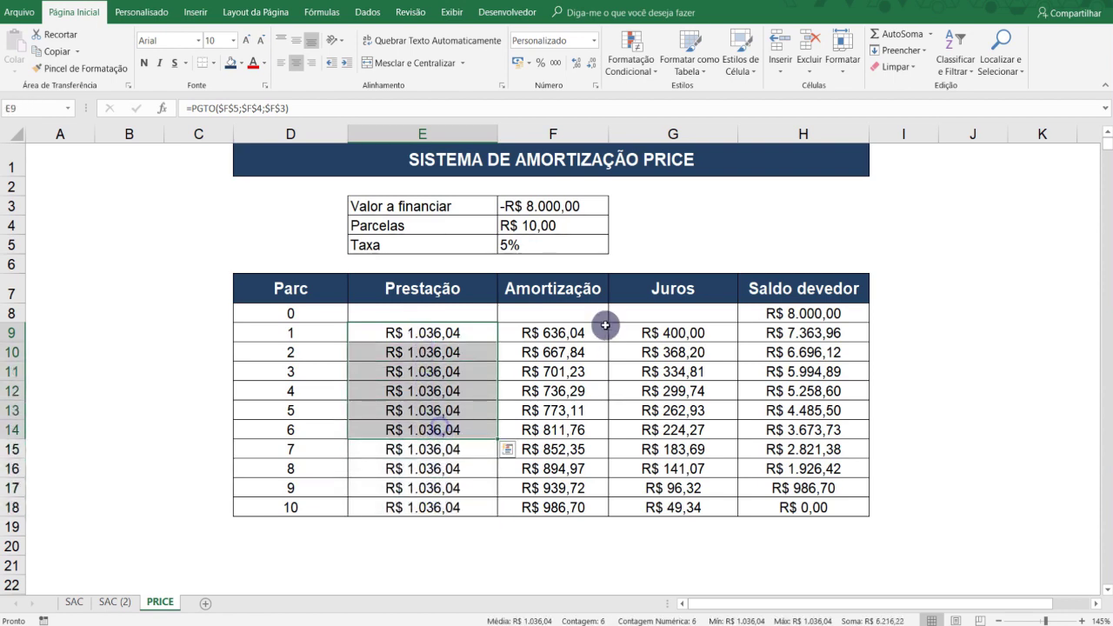
Inspect PRICE Juros formulas G9 and G18, then SAC (2) Juros in H9
click(656, 333)
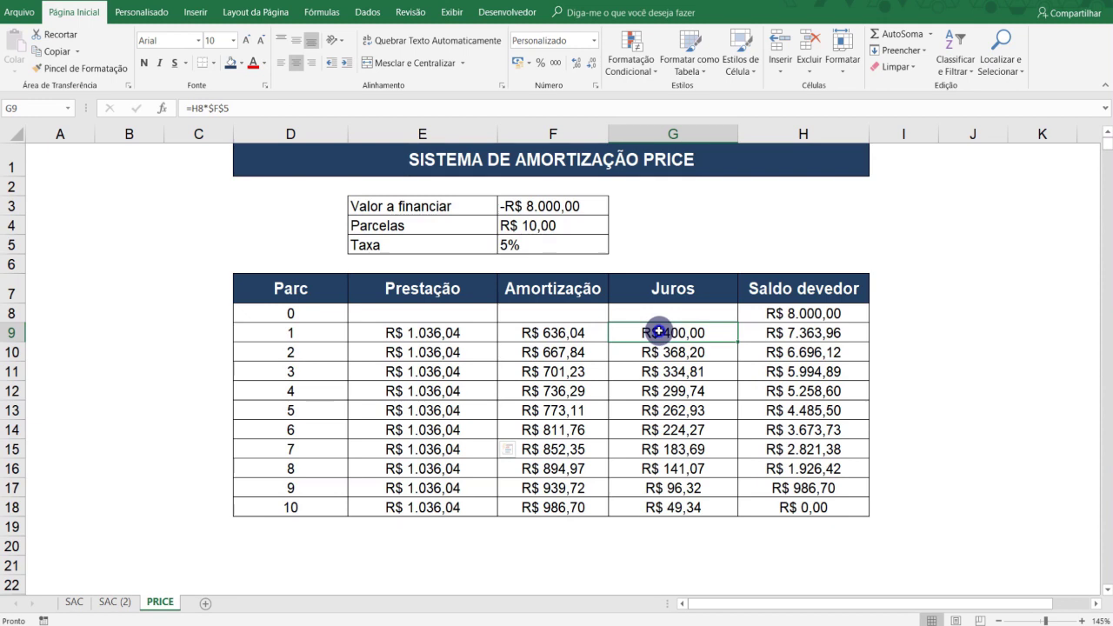
click(678, 508)
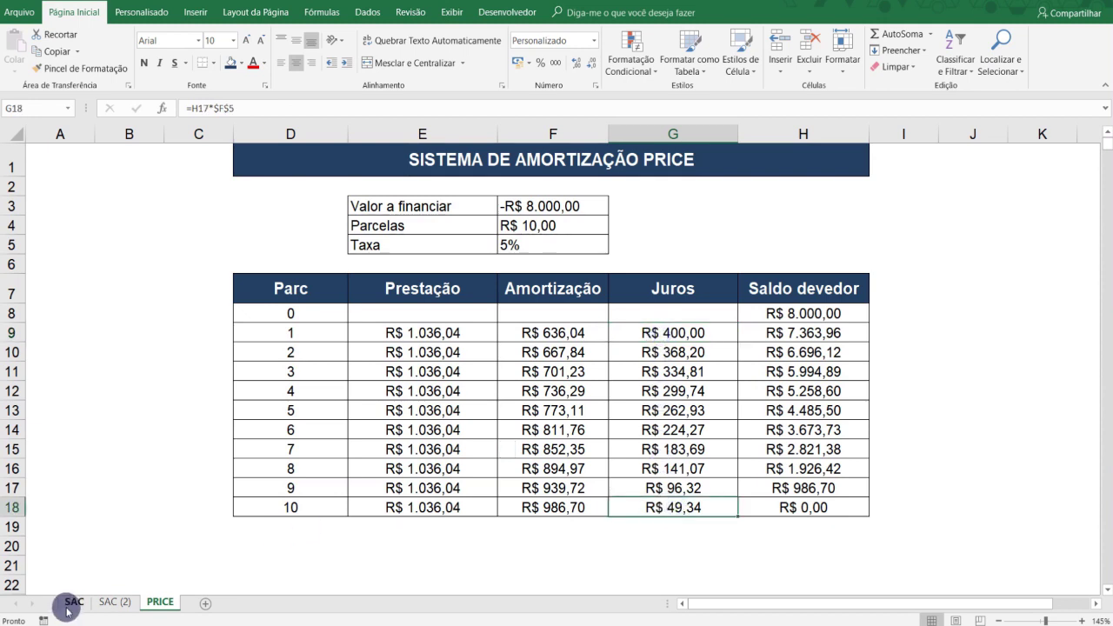
click(113, 603)
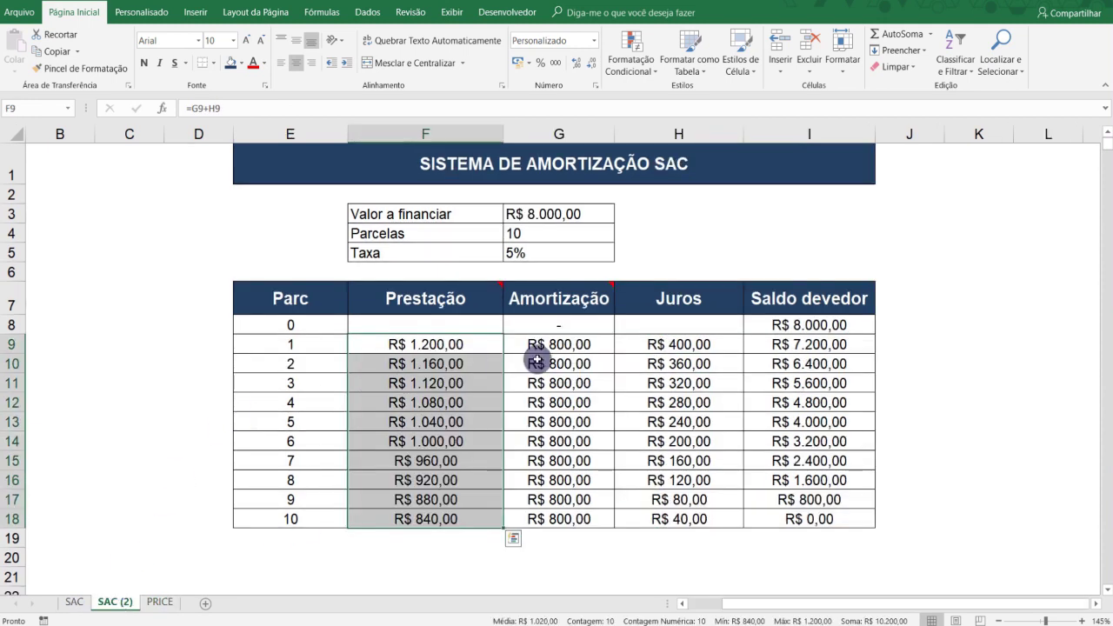
click(681, 343)
drag(682, 343, 691, 344)
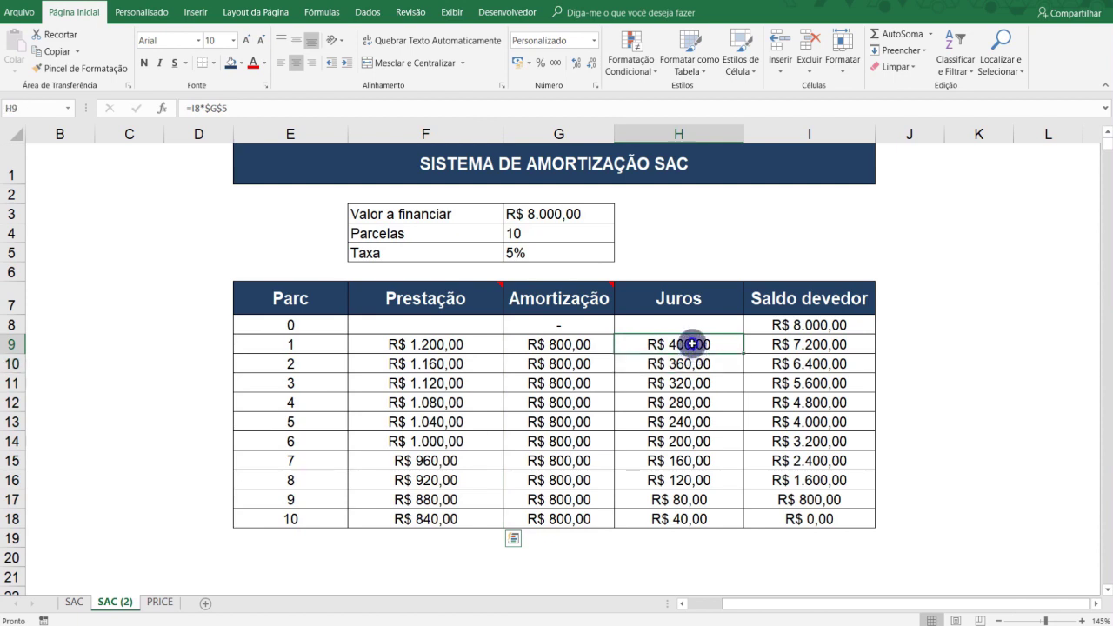
click(686, 519)
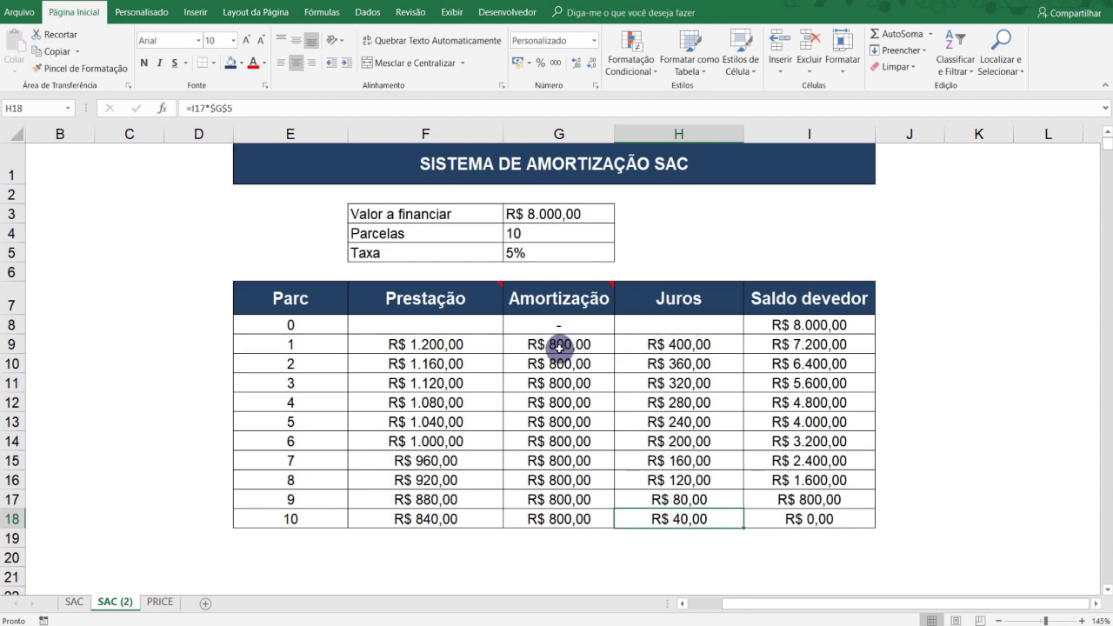
drag(559, 344, 559, 519)
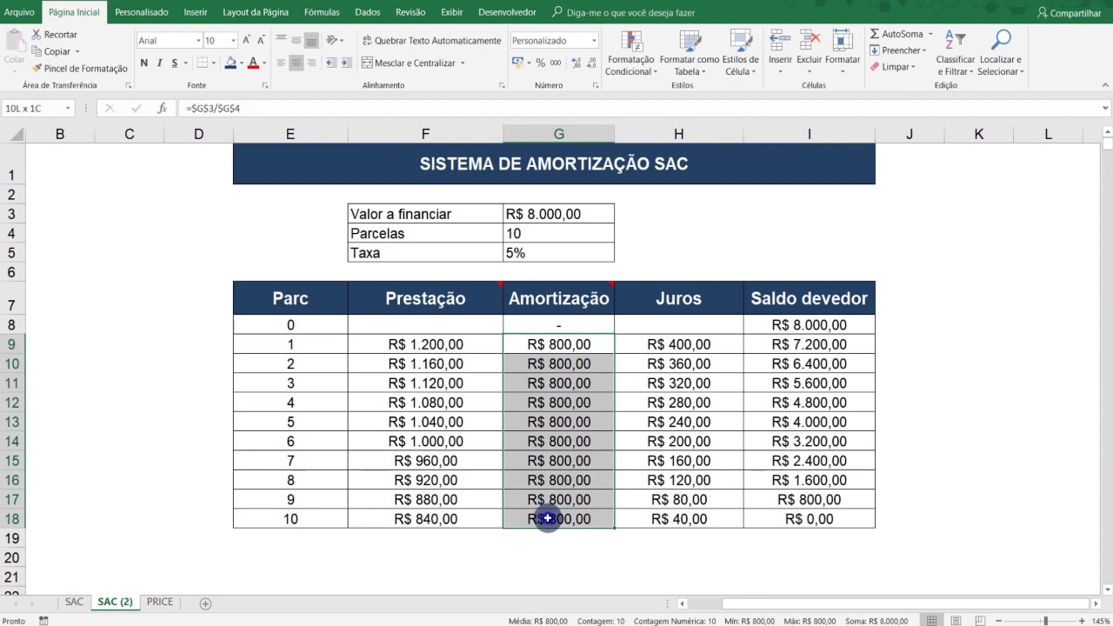
click(155, 602)
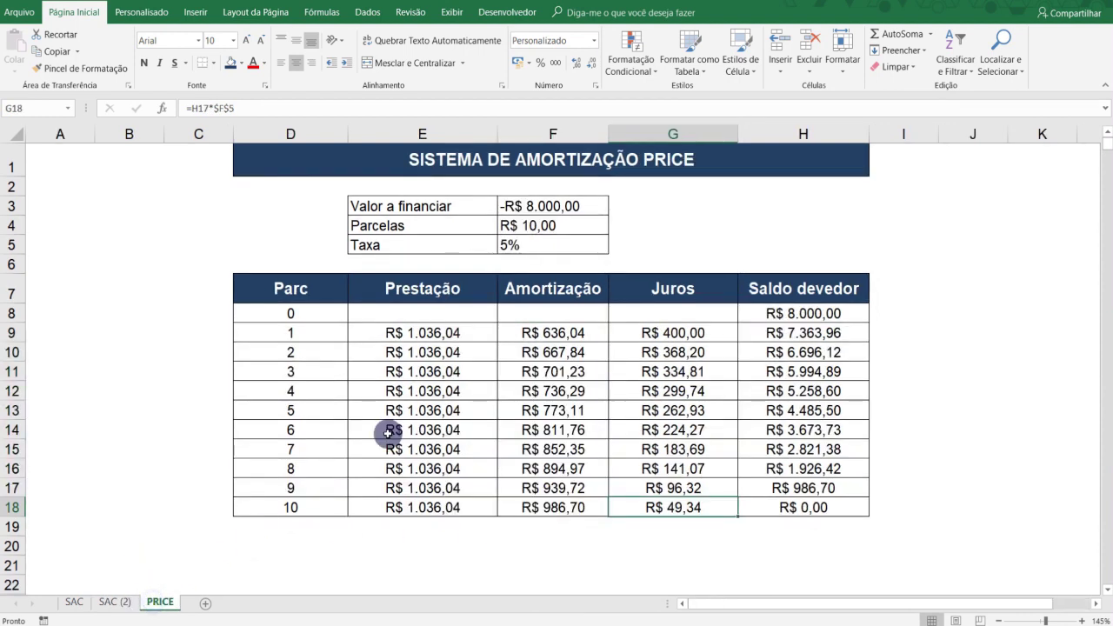
click(554, 332)
drag(554, 332, 555, 508)
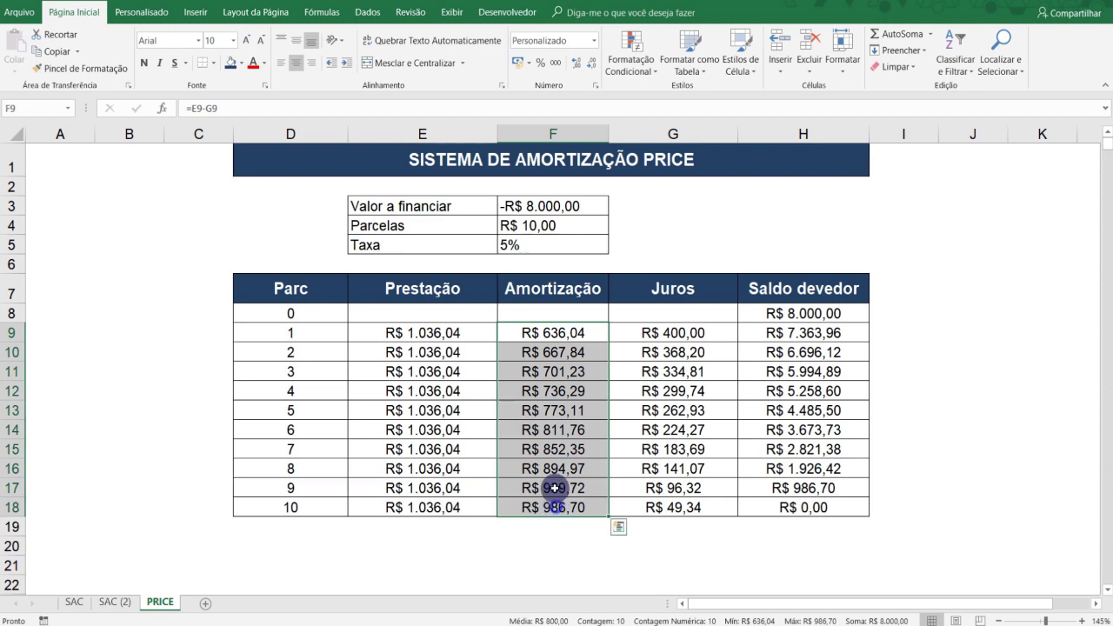
click(522, 327)
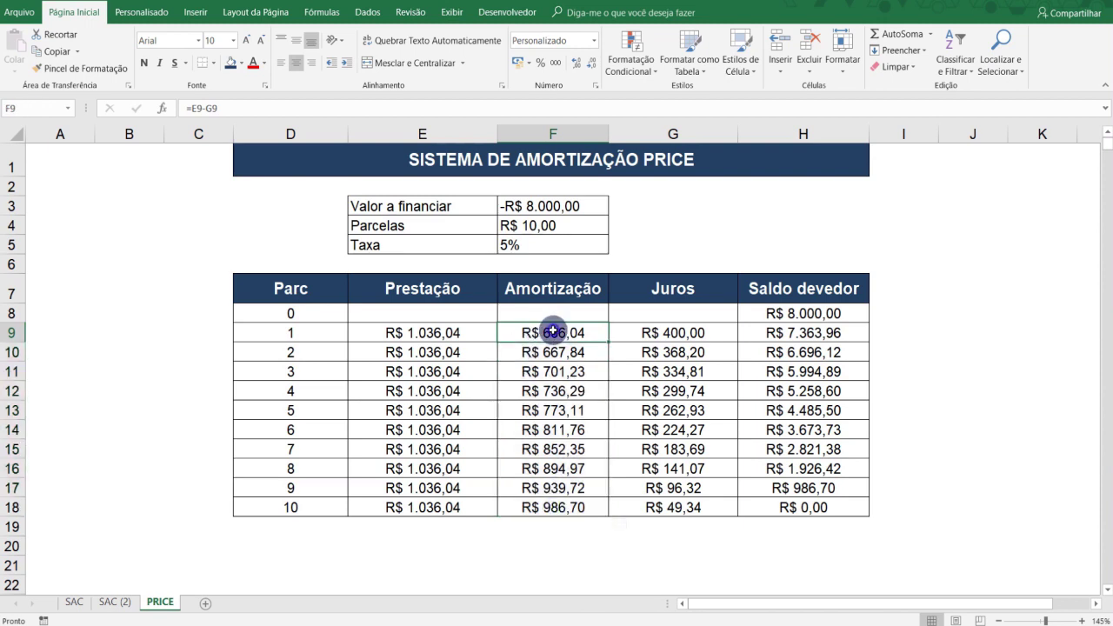
click(557, 505)
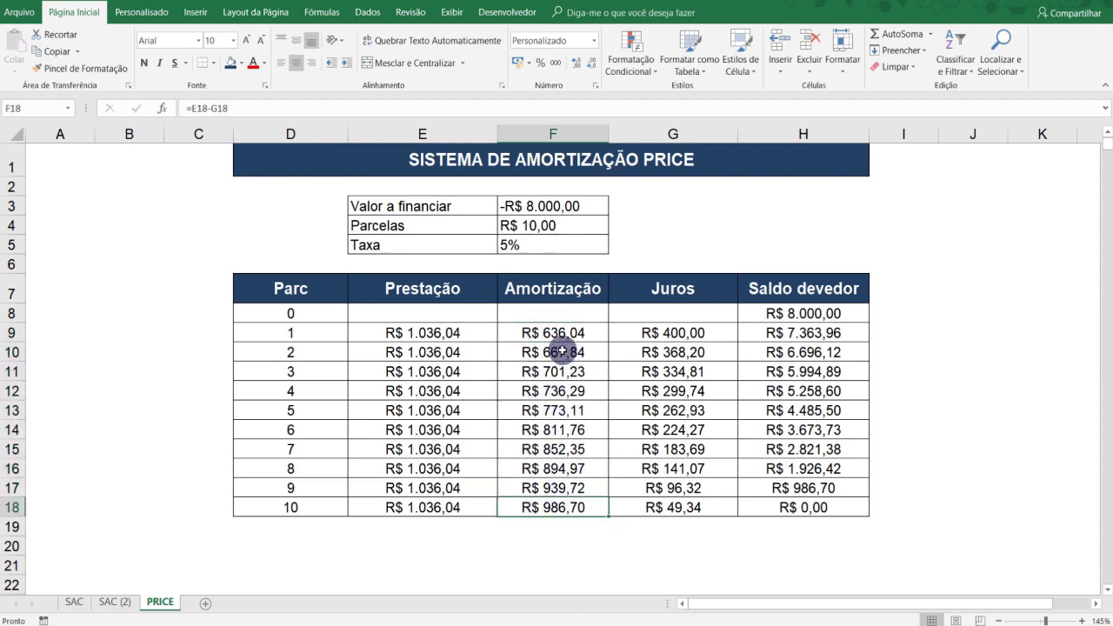
click(118, 603)
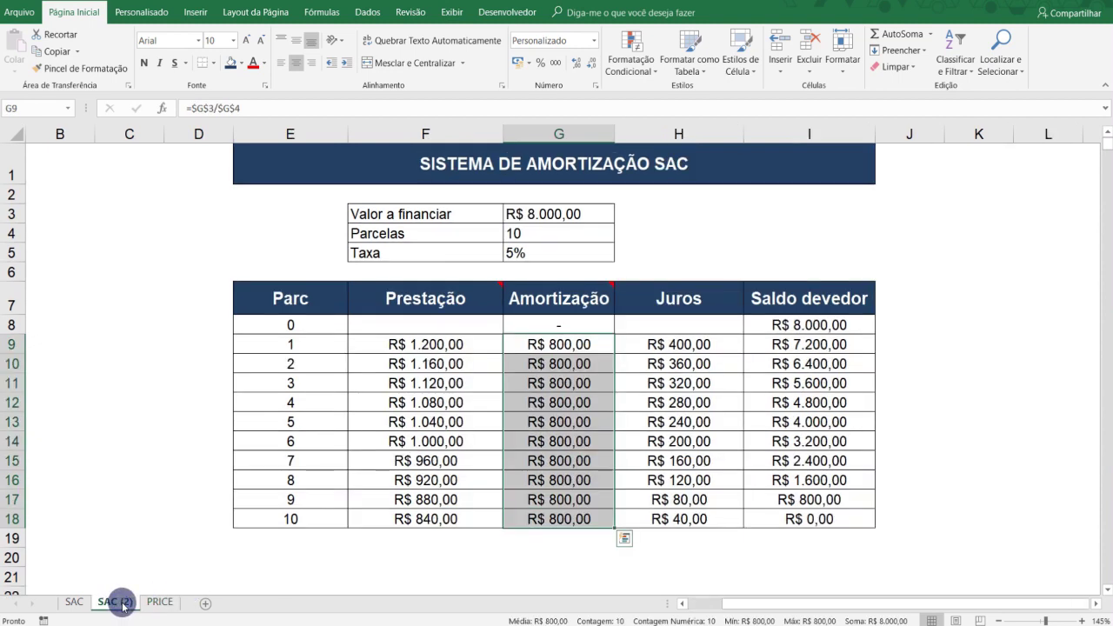
click(408, 365)
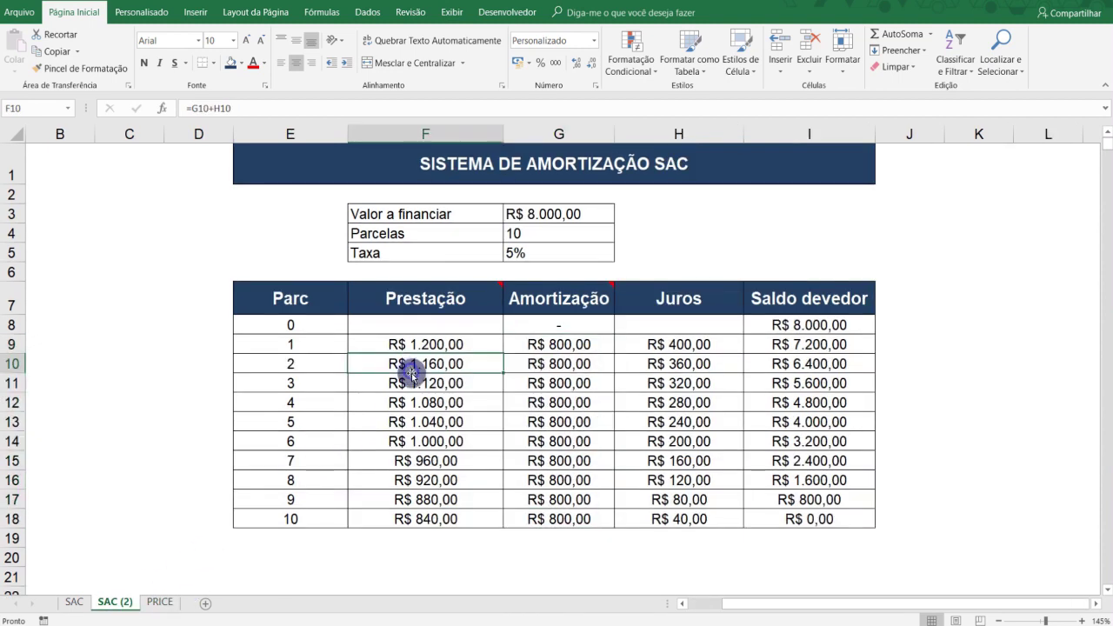
mouse_move(421, 341)
mouse_down()
mouse_move(435, 525)
mouse_move(440, 346)
mouse_up()
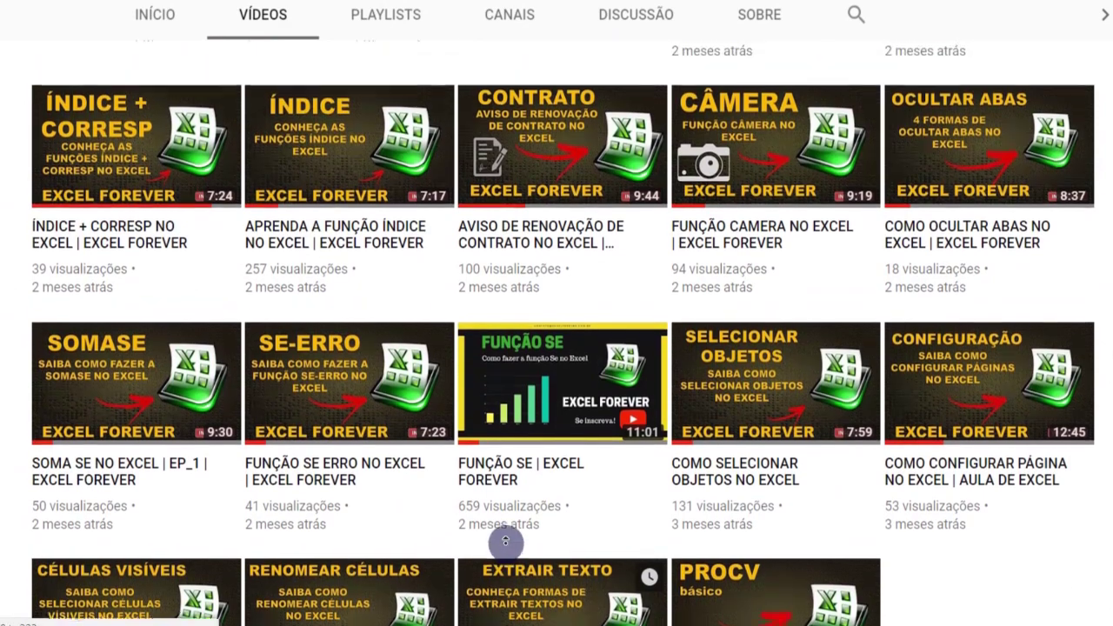
Scroll the Excel Forever video grid back up to the top of the Vídeos list
scroll(505, 540, up, 2)
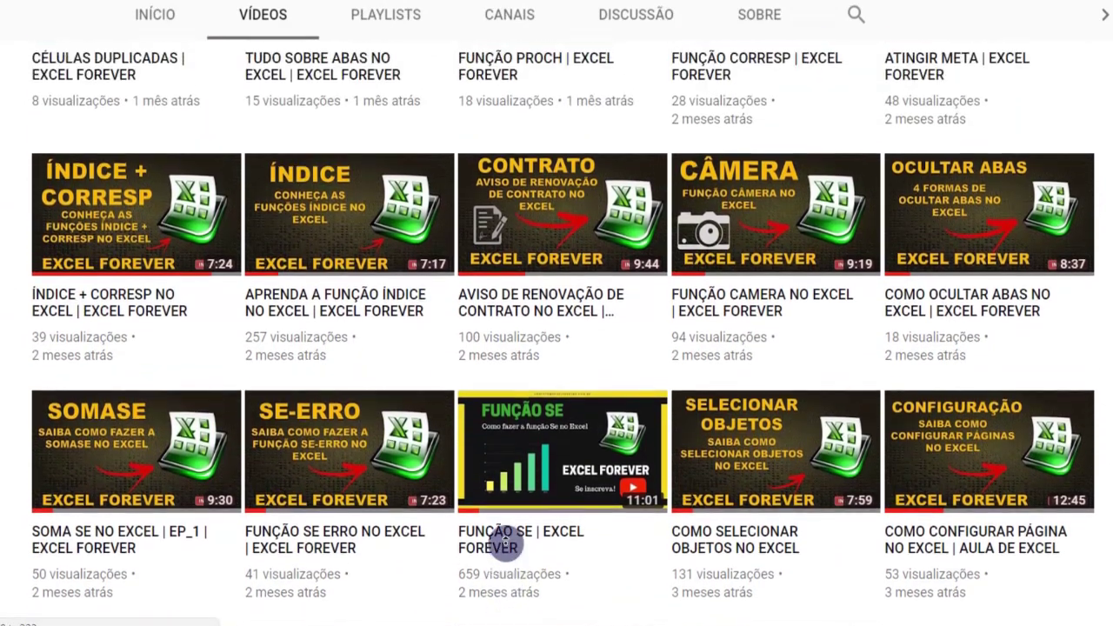
scroll(504, 541, up, 1)
scroll(504, 541, up, 3)
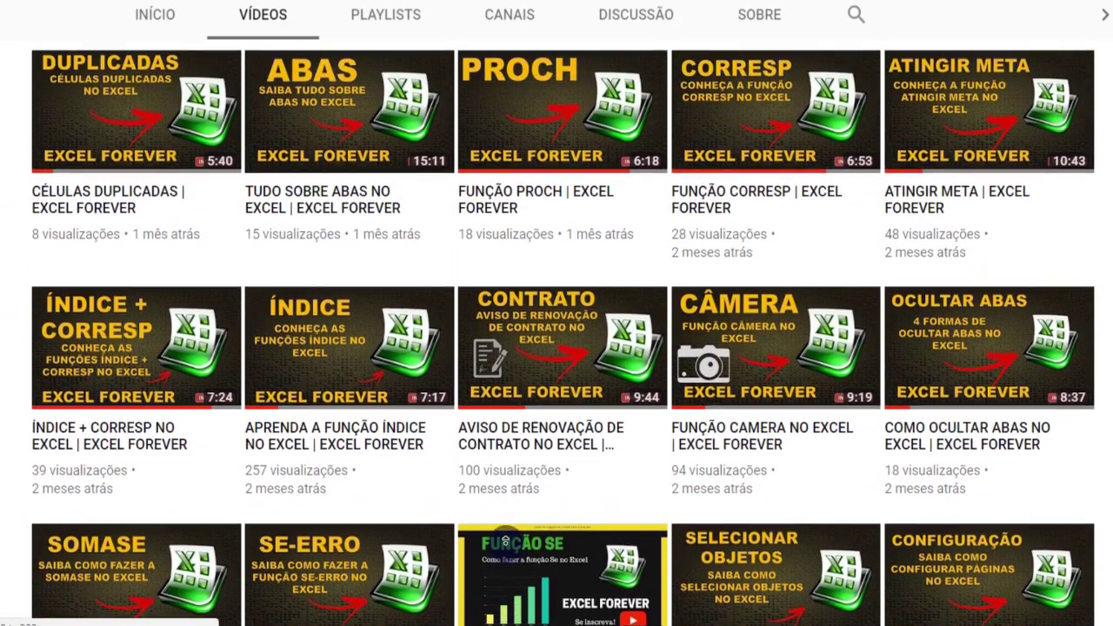
scroll(506, 541, up, 2)
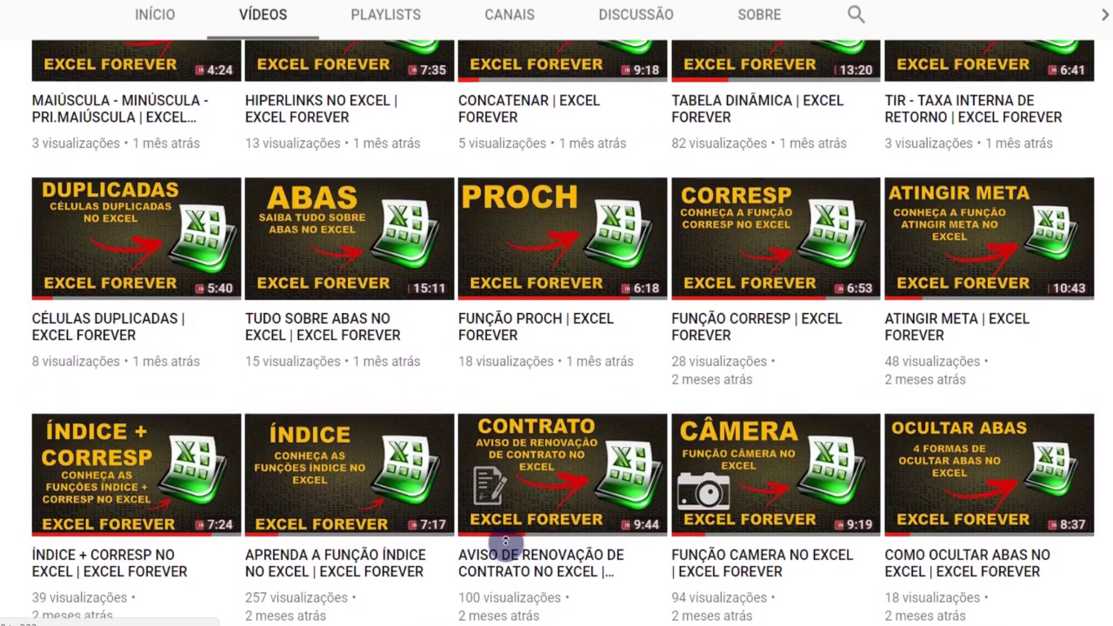
scroll(504, 541, up, 1)
scroll(504, 541, up, 1)
scroll(504, 541, up, 1)
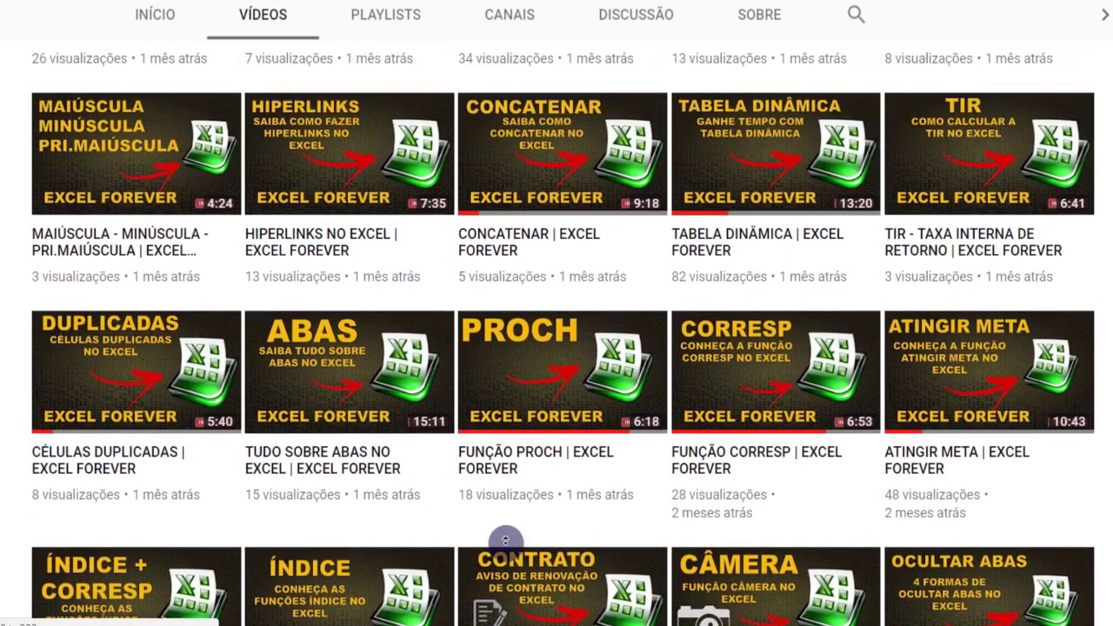
scroll(505, 540, up, 1)
scroll(505, 541, up, 1)
scroll(504, 541, up, 1)
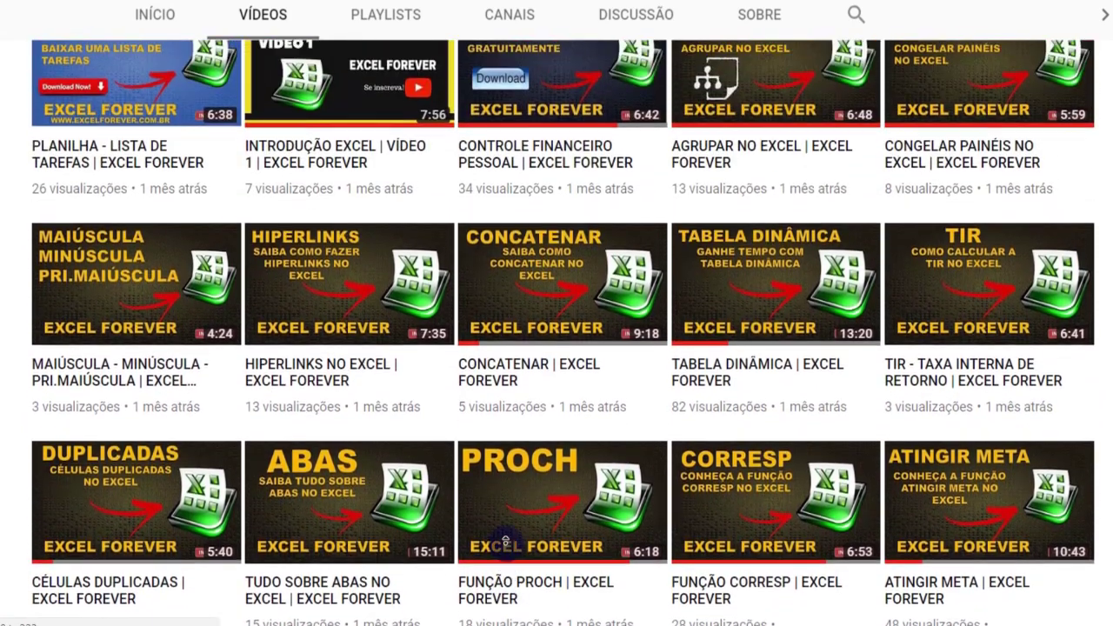
scroll(504, 541, up, 1)
scroll(505, 541, up, 2)
scroll(505, 541, up, 1)
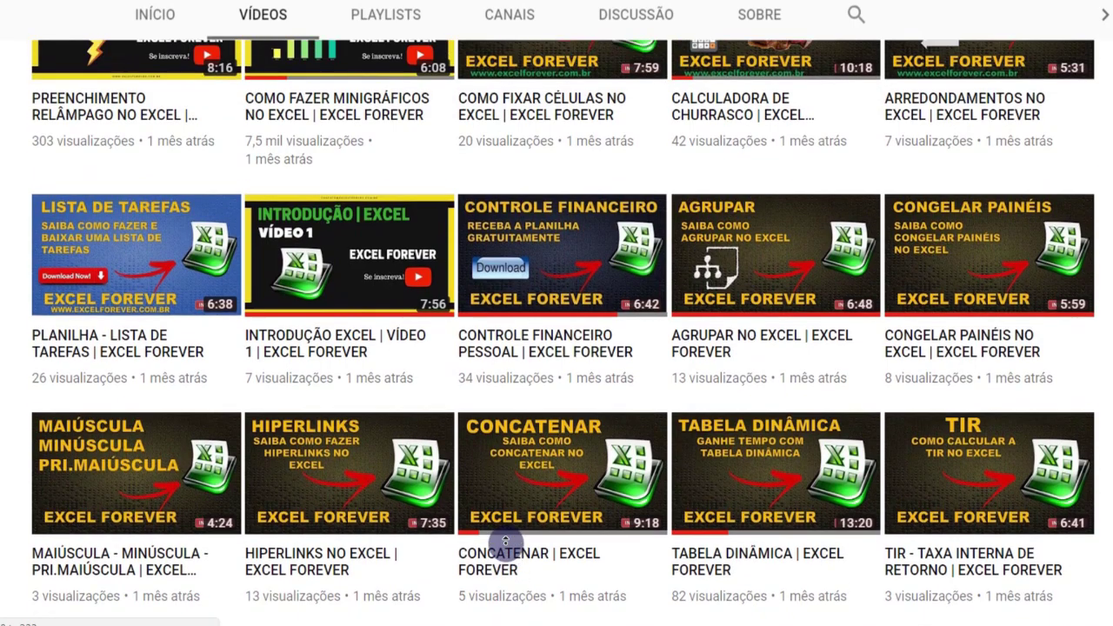
scroll(506, 541, up, 1)
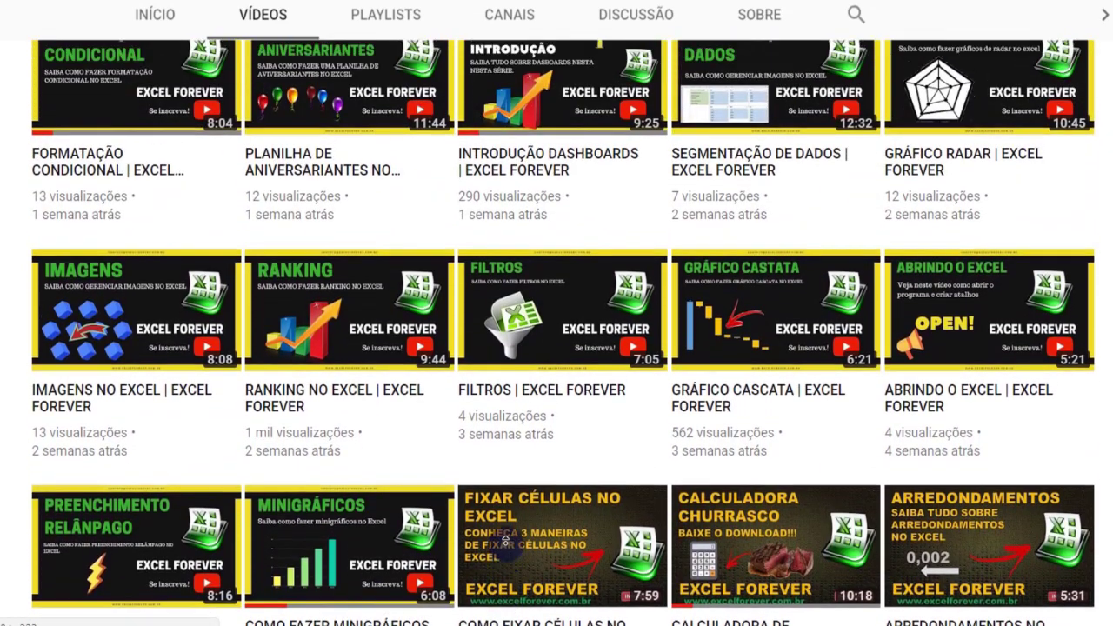
scroll(505, 542, up, 3)
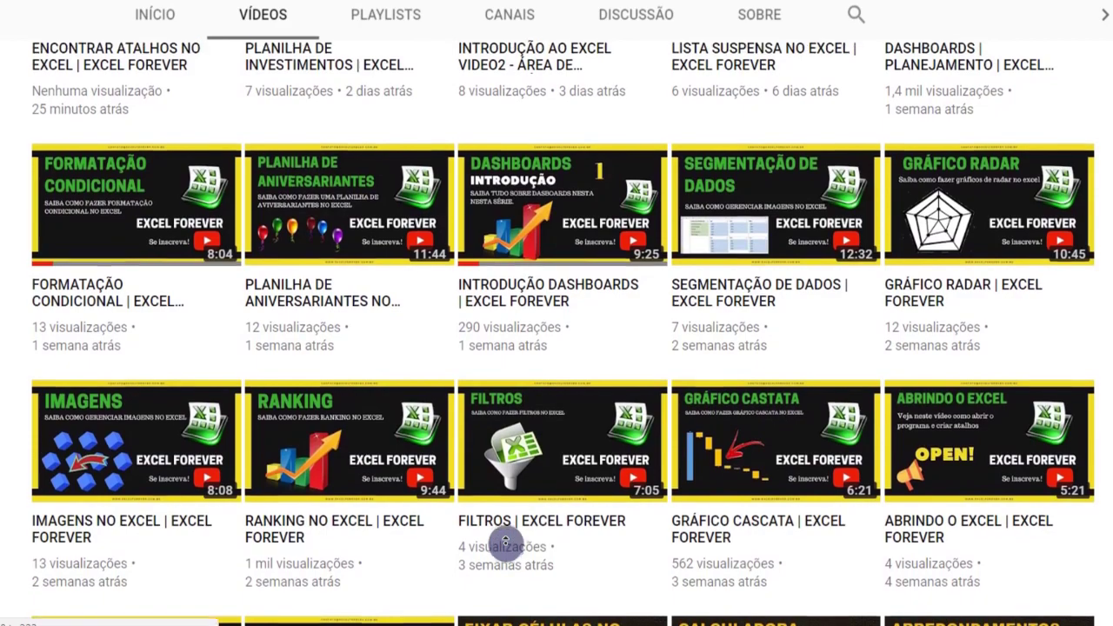
scroll(505, 543, up, 4)
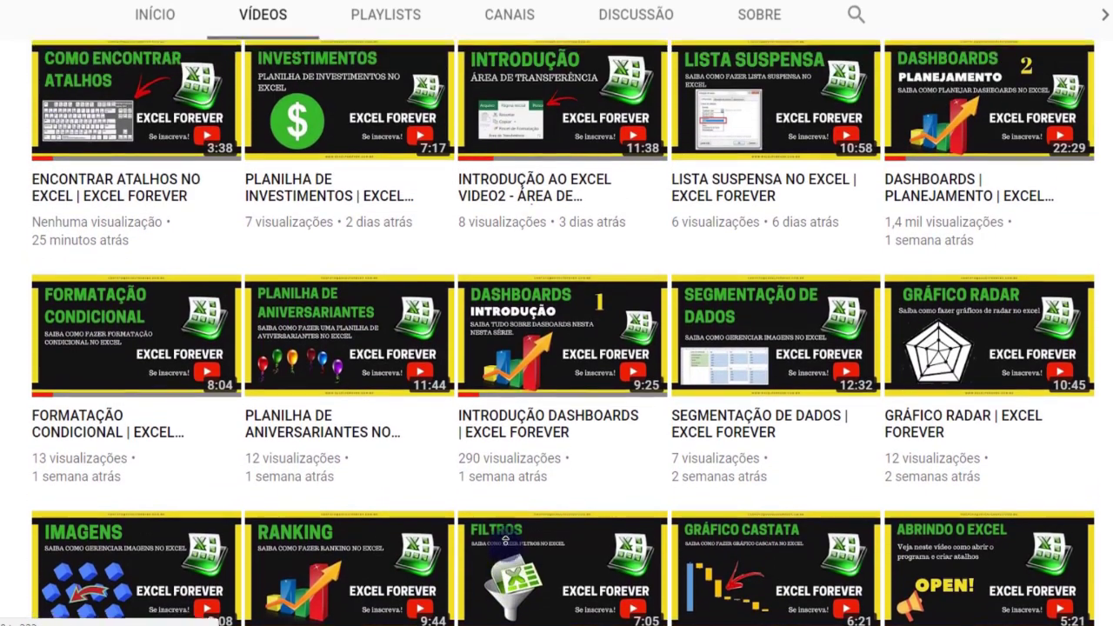